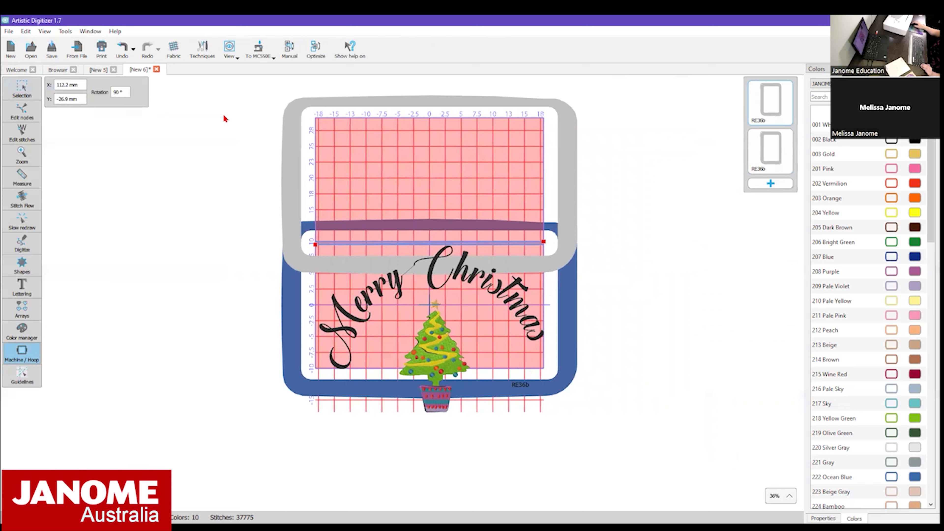
Step: Marquee-select the Merry Christmas lettering and tree and drag them up toward the hoop's top edge
left_click(23, 88)
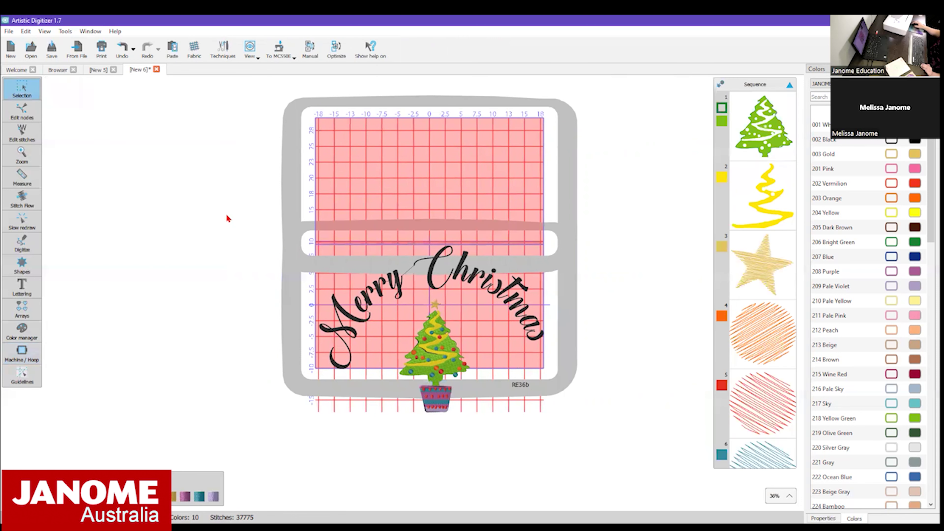
left_click_drag(227, 215, 586, 484)
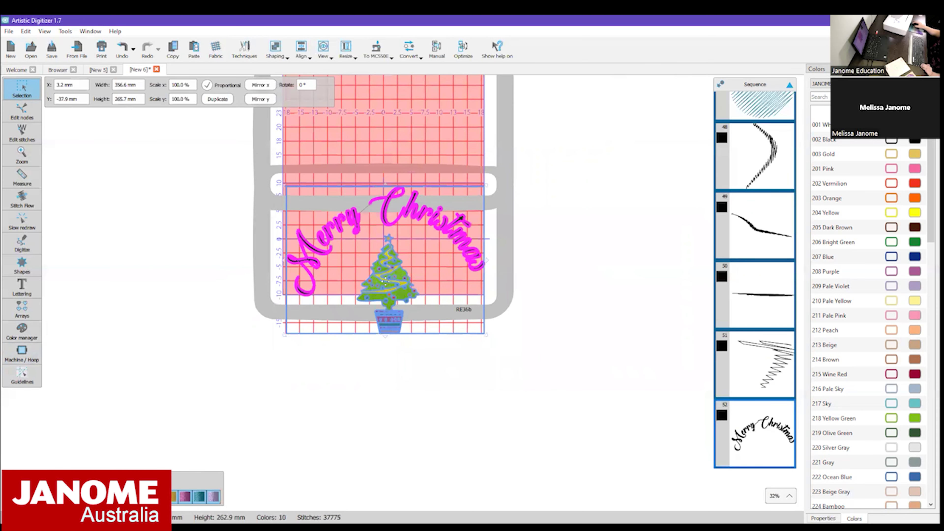
left_click_drag(390, 277, 386, 176)
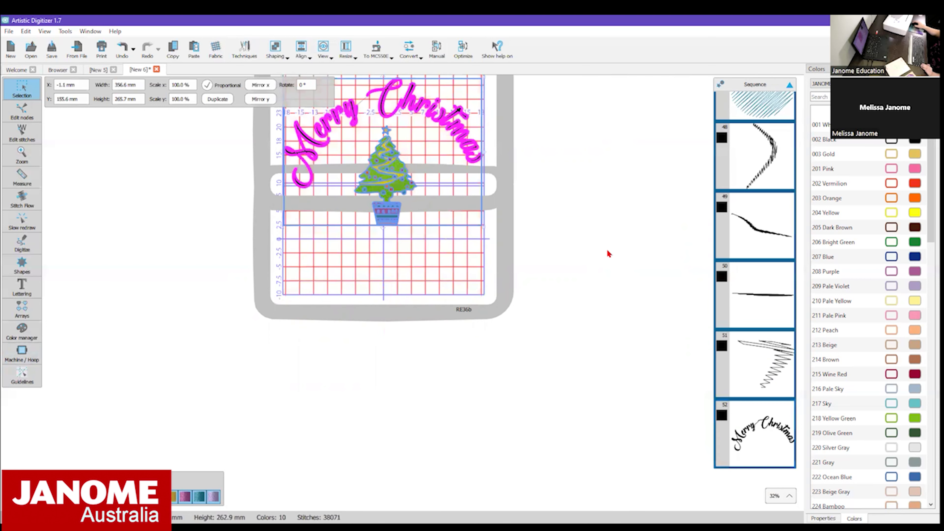
scroll(540, 219, "up", 3)
scroll(545, 283, "up", 1)
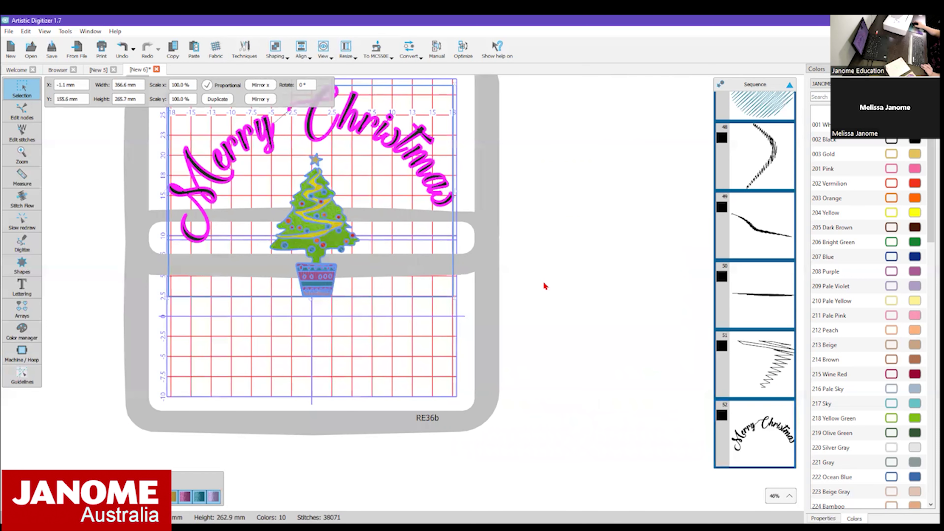
scroll(541, 279, "up", 1)
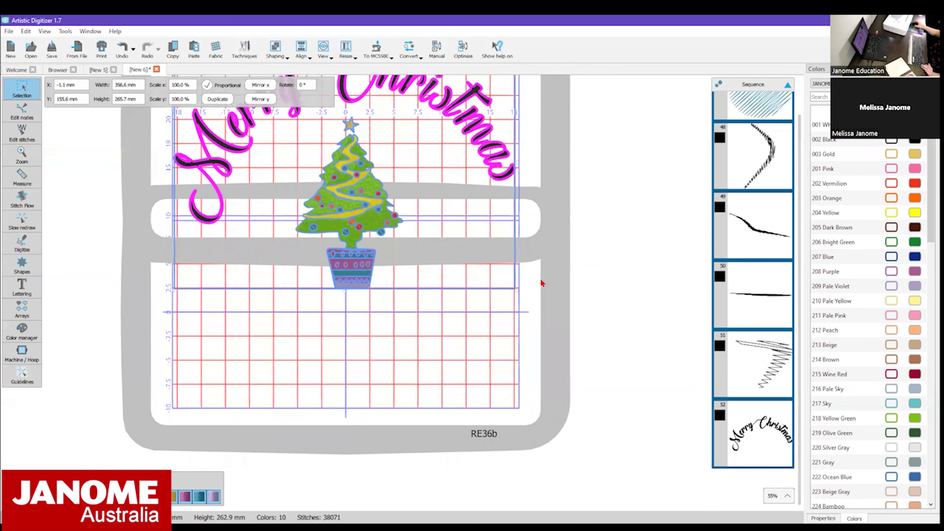
scroll(540, 283, "up", 3)
left_click(619, 319)
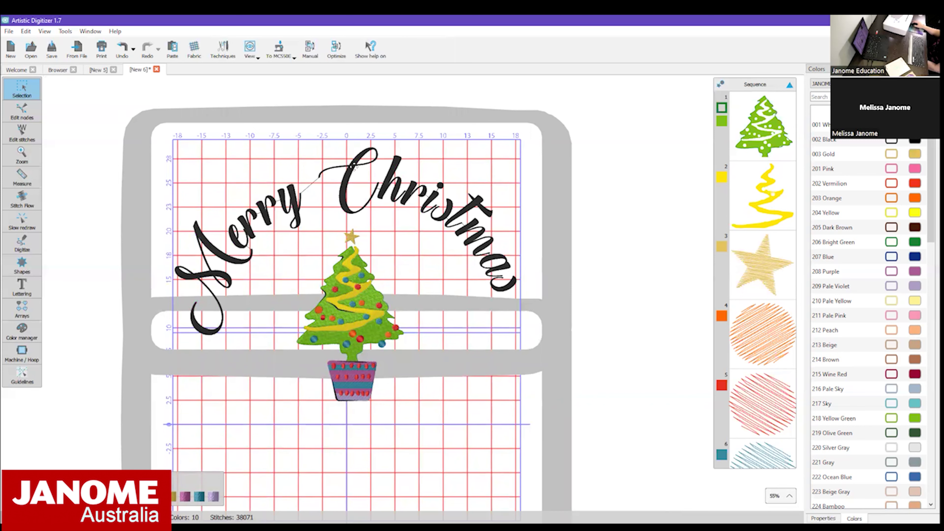
Step: Recolour the Merry Christmas lettering with 229 Powder Blue thread
left_click(352, 167)
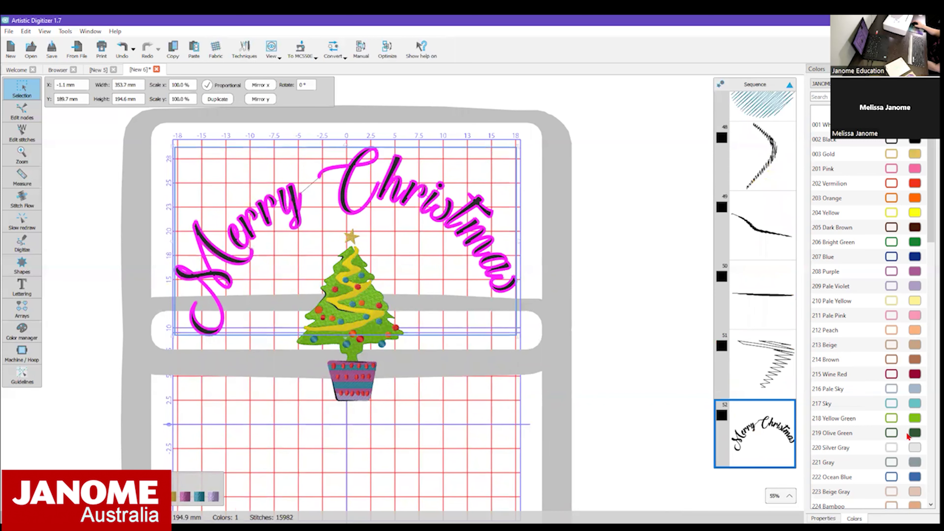
scroll(915, 376, "down", 4)
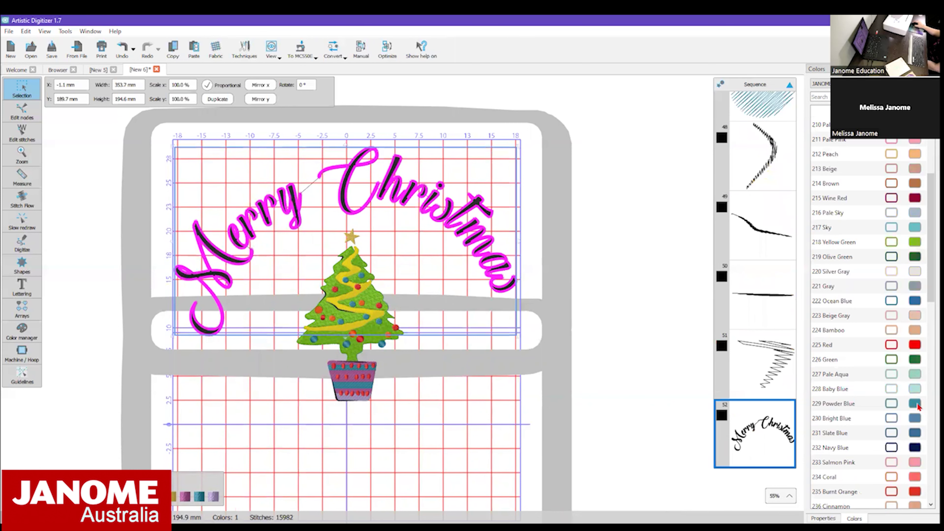
left_click(455, 281)
scroll(491, 298, "up", 2)
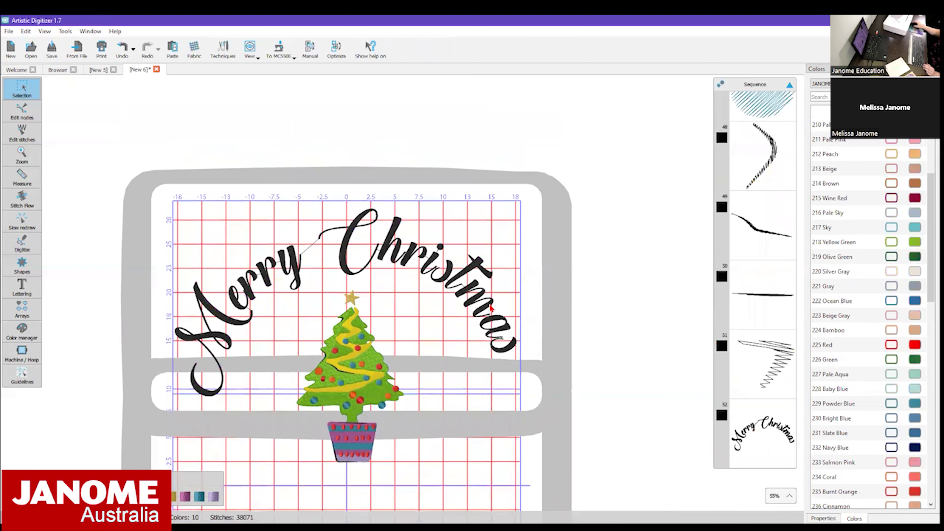
scroll(491, 307, "up", 6)
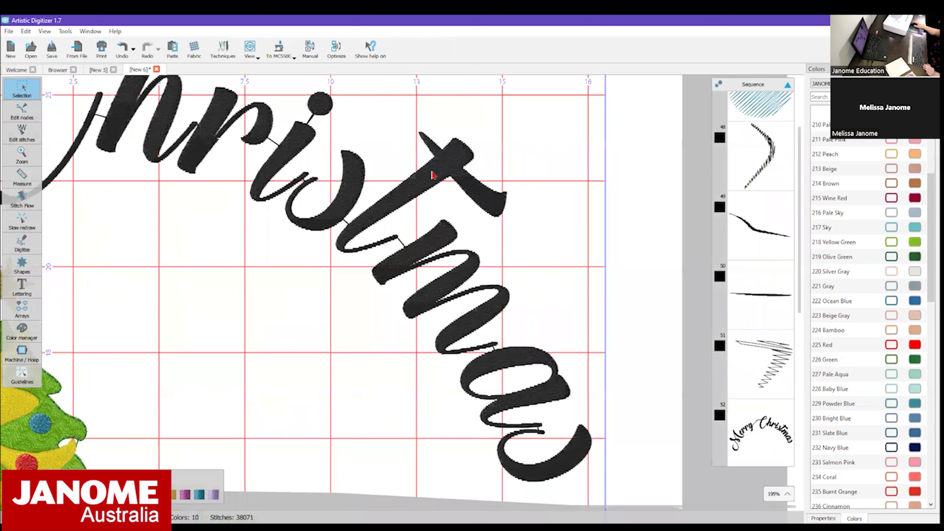
left_click(432, 174)
left_click_drag(915, 401, 918, 405)
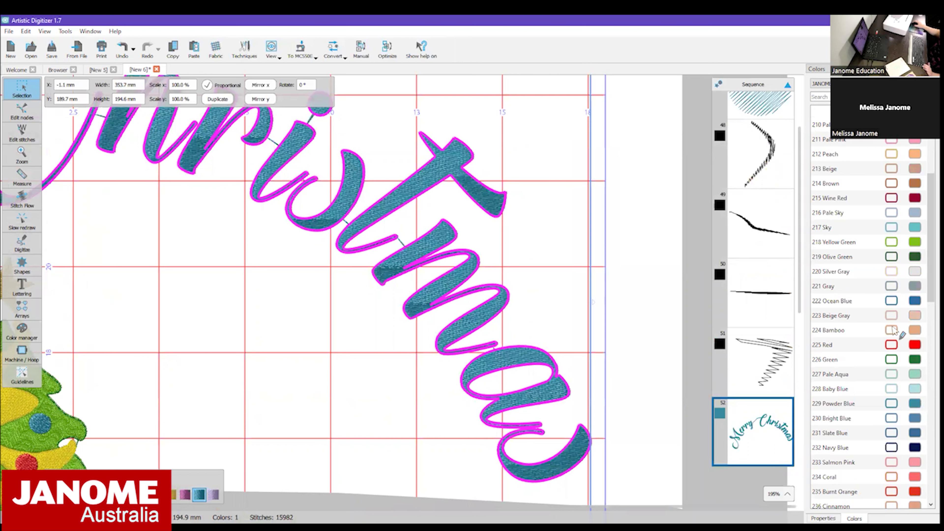
Step: Add a 215 Wine Red outline to the lettering, then deselect it
scroll(904, 329, "up", 3)
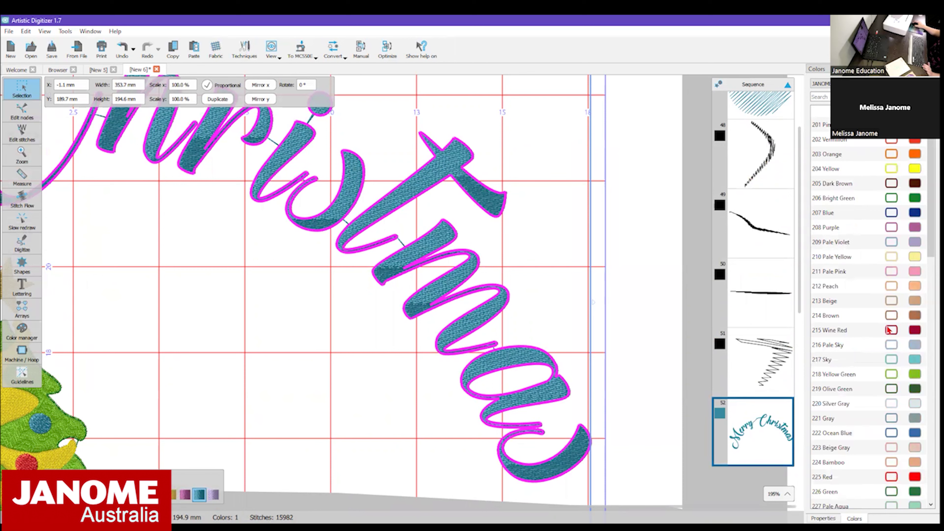
left_click(888, 331)
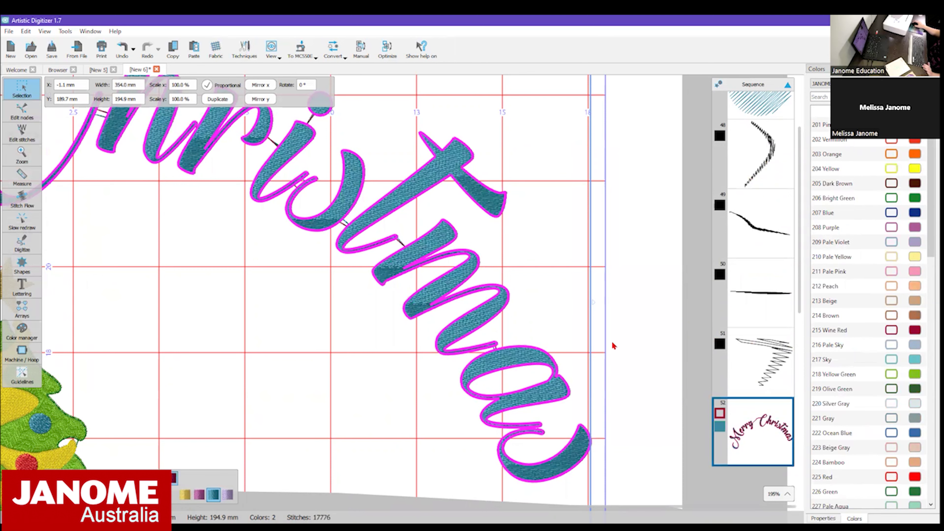
left_click(550, 338)
scroll(511, 336, "up", 5)
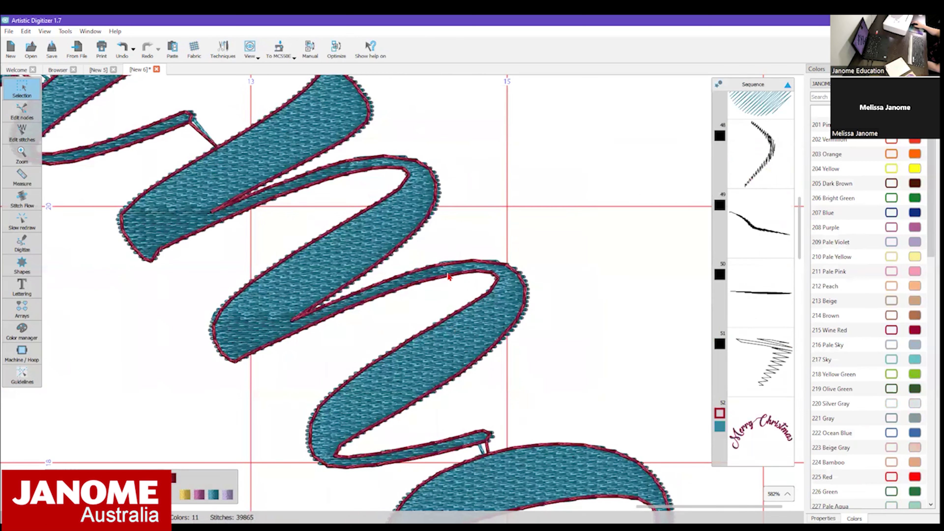
Step: Try stippling on the lettering, then give its fill the FF51 pattern from the gallery
left_click(430, 377)
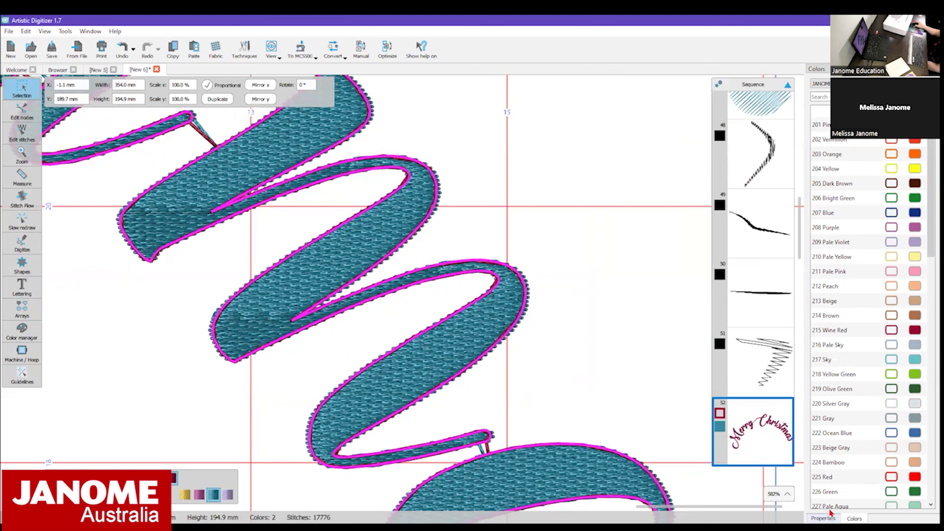
left_click(825, 517)
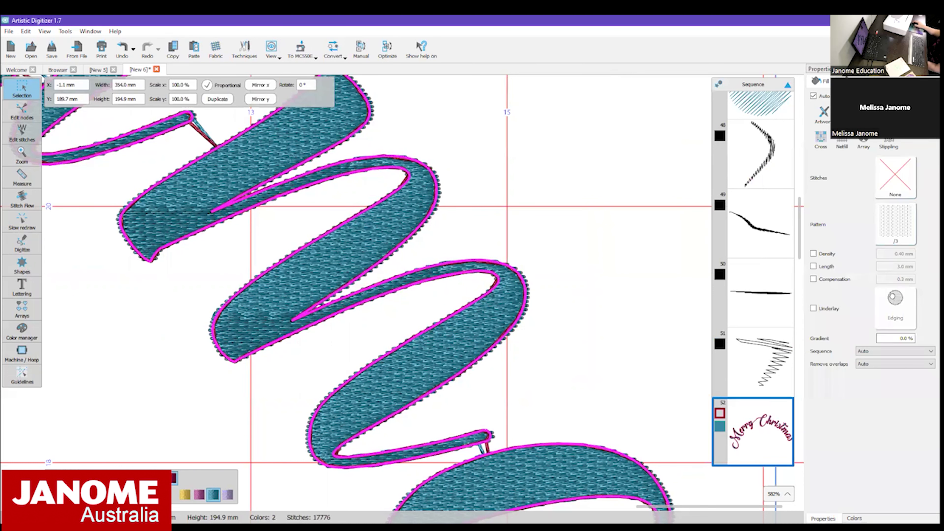
left_click(889, 142)
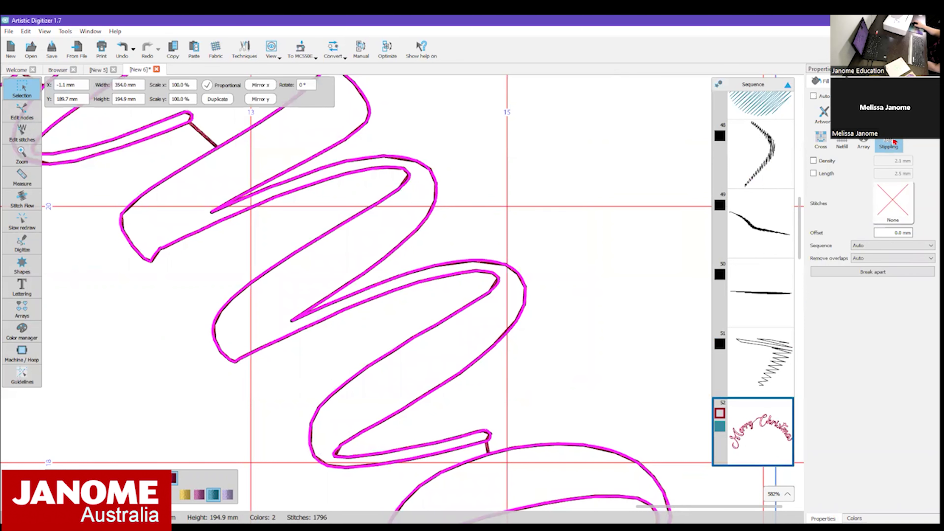
left_click(888, 113)
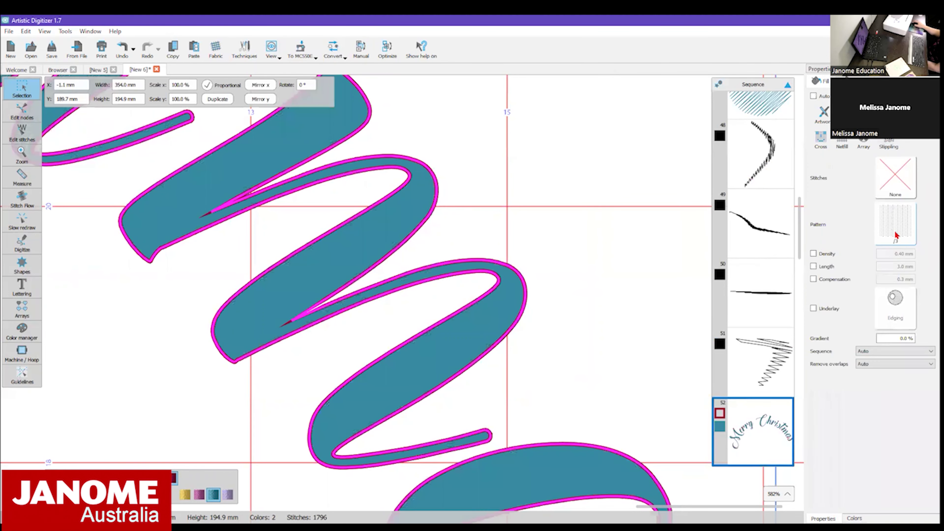
left_click(907, 225)
scroll(741, 339, "down", 5)
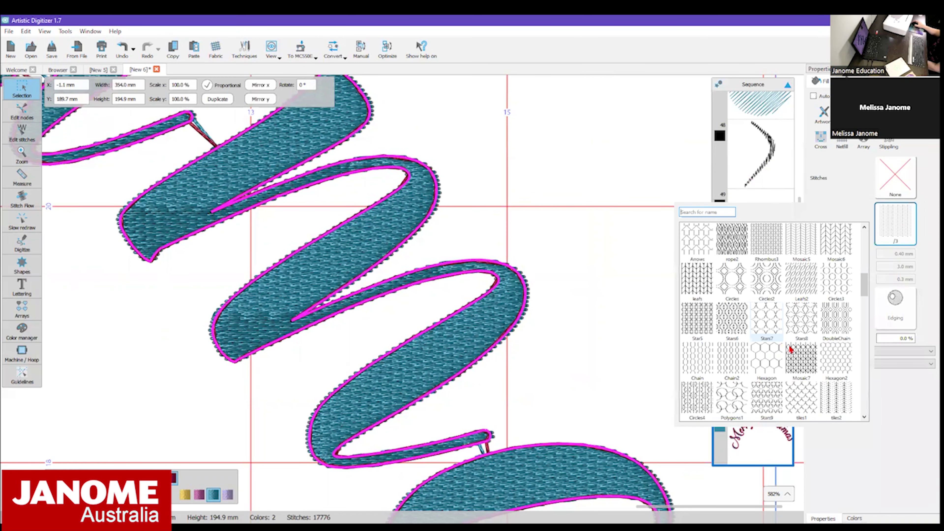
scroll(741, 339, "down", 10)
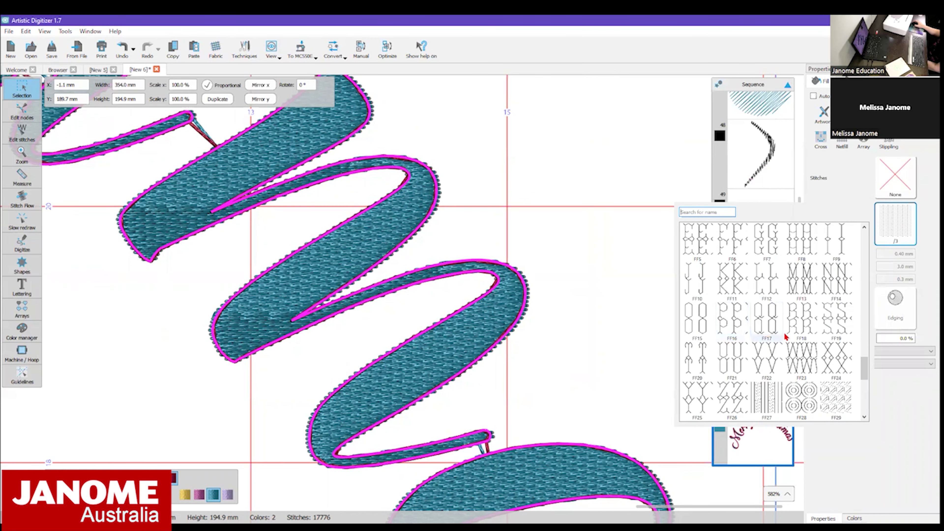
left_click(743, 319)
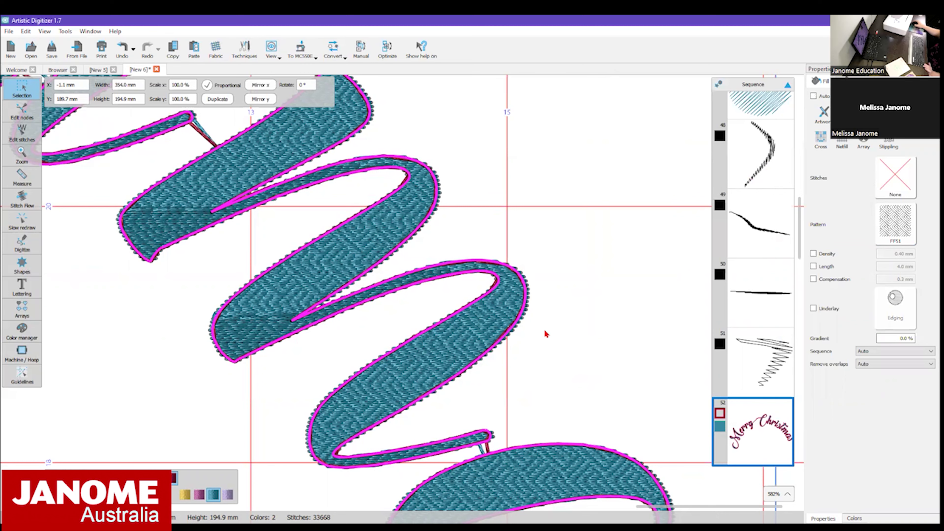
scroll(550, 308, "down", 6)
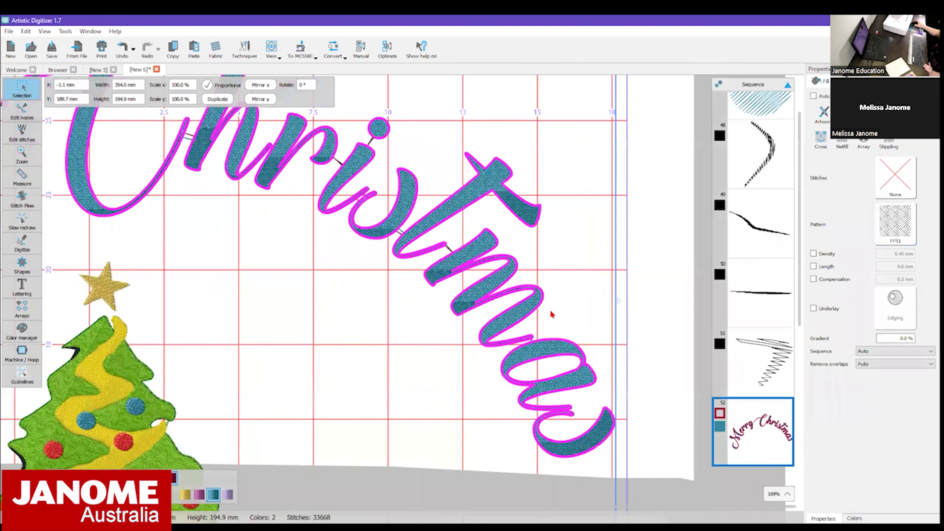
scroll(549, 312, "down", 3)
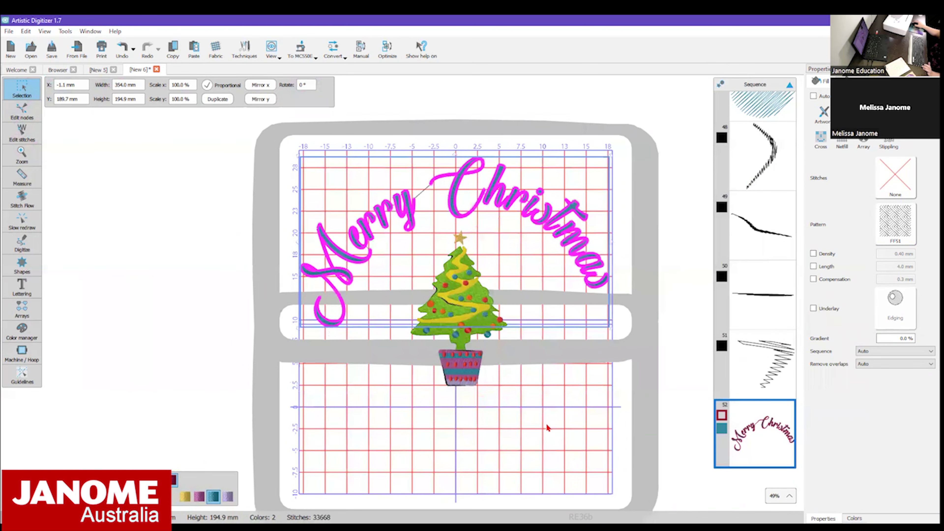
left_click(547, 427)
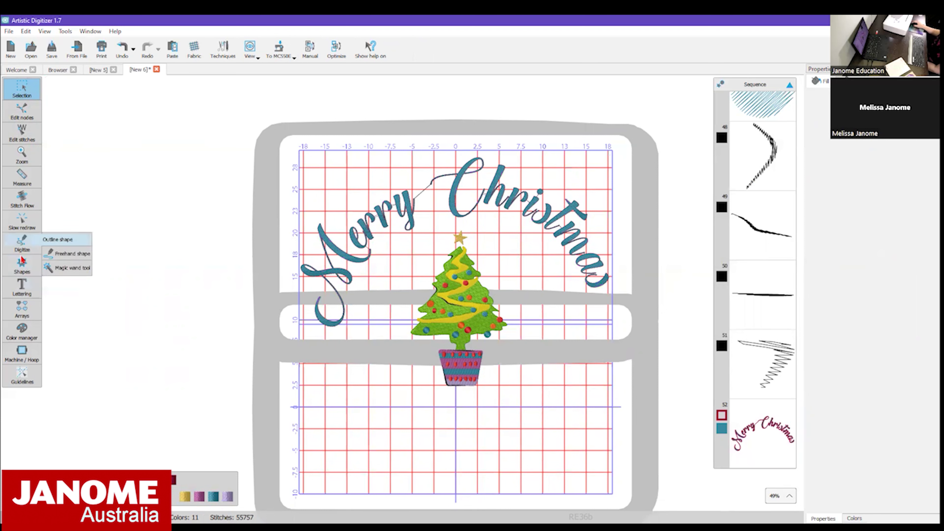
Step: Draw a pink star below the tree and set it to 10 rays
mouse_move(23, 263)
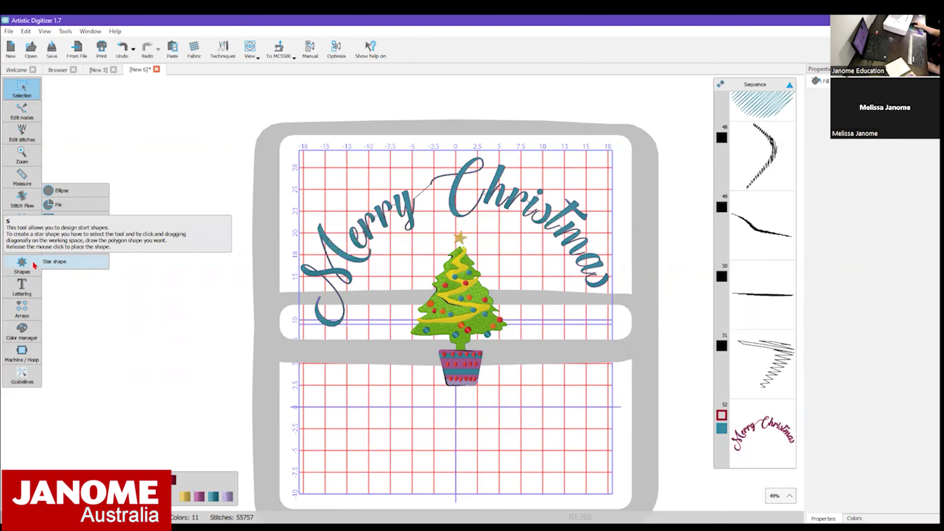
left_click(33, 265)
left_click_drag(373, 390, 593, 421)
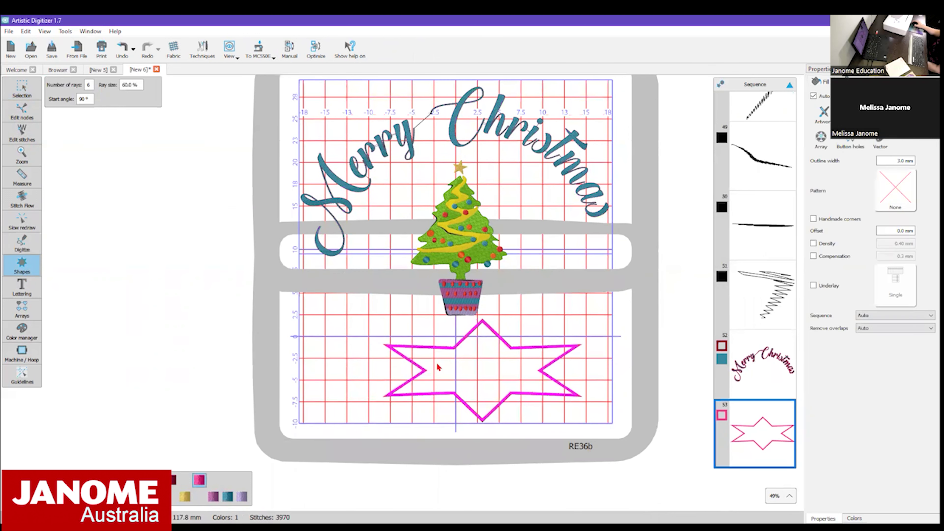
double_click(85, 84)
type("10")
key("Return")
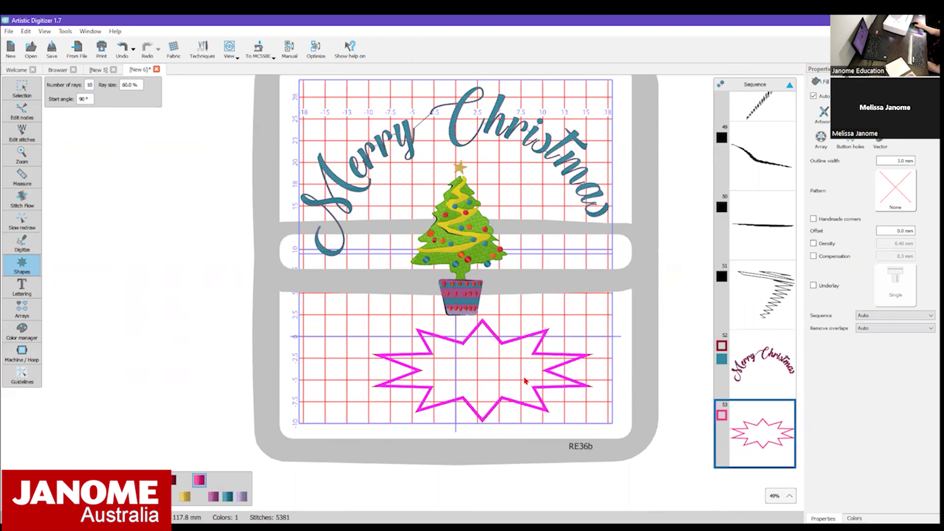
Step: Undo the stray small star, stretch the star to 320.8 mm wide, and nudge it right
left_click_drag(529, 335, 483, 342)
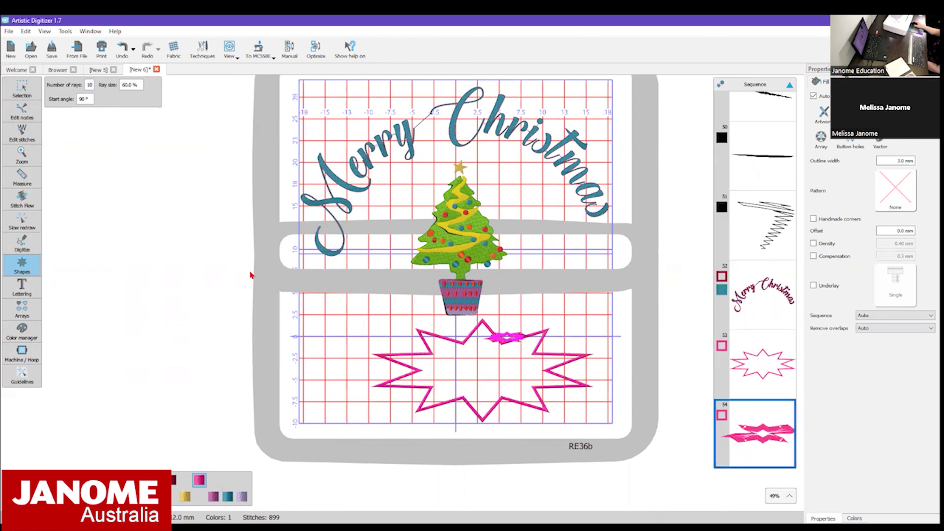
key("ctrl+z")
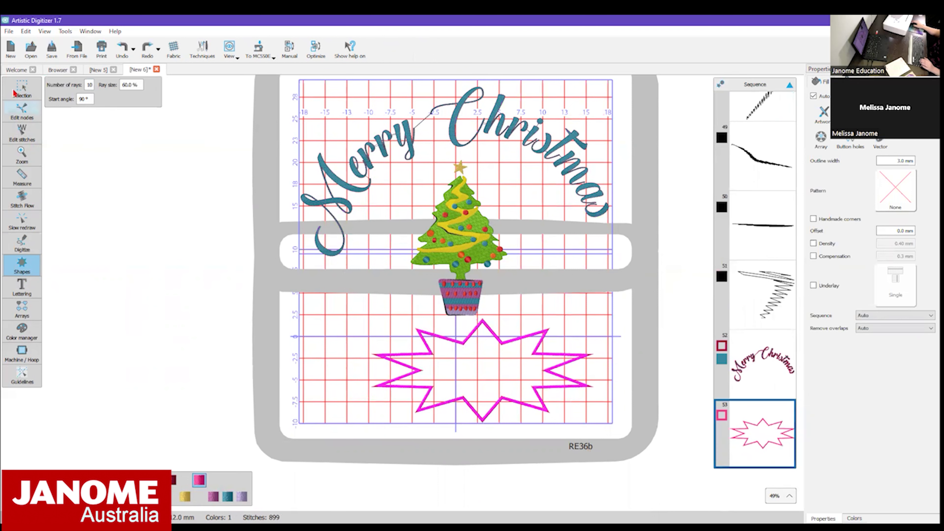
left_click(21, 87)
left_click(442, 331)
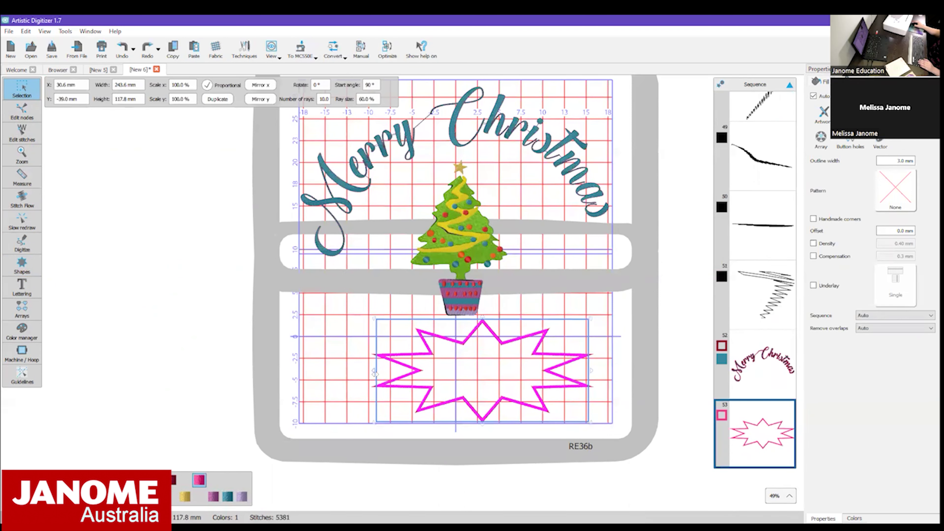
left_click_drag(328, 373, 308, 372)
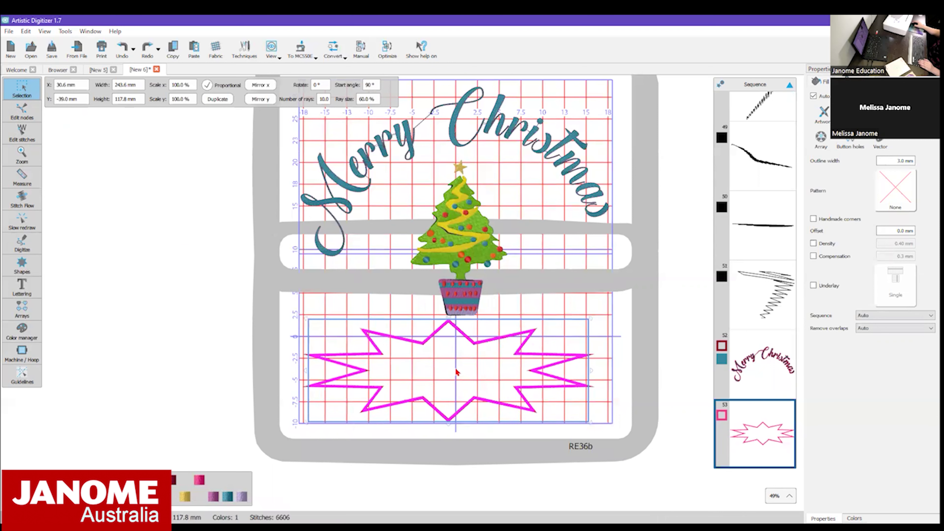
left_click_drag(478, 342, 489, 343)
Step: Fill the star with stippling, turning off Auto for a custom density of 6
left_click(577, 302)
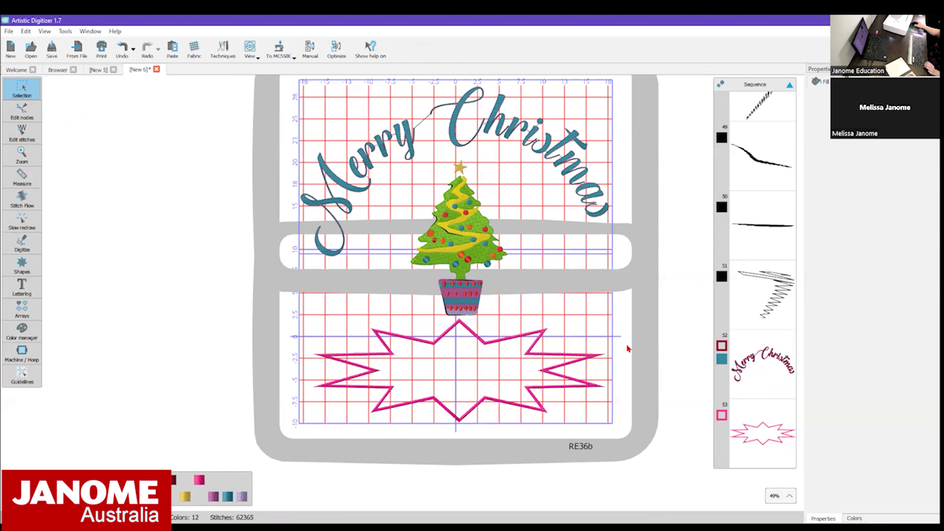
left_click(512, 343)
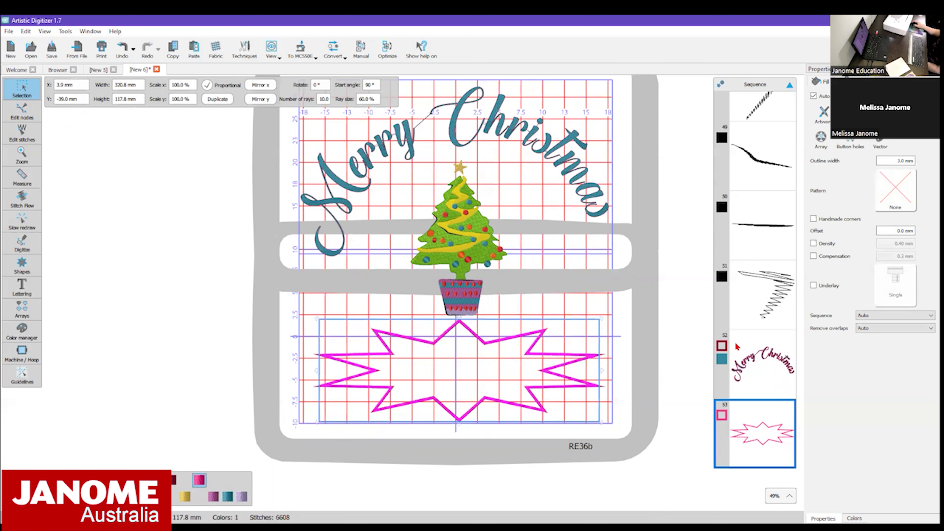
left_click(887, 148)
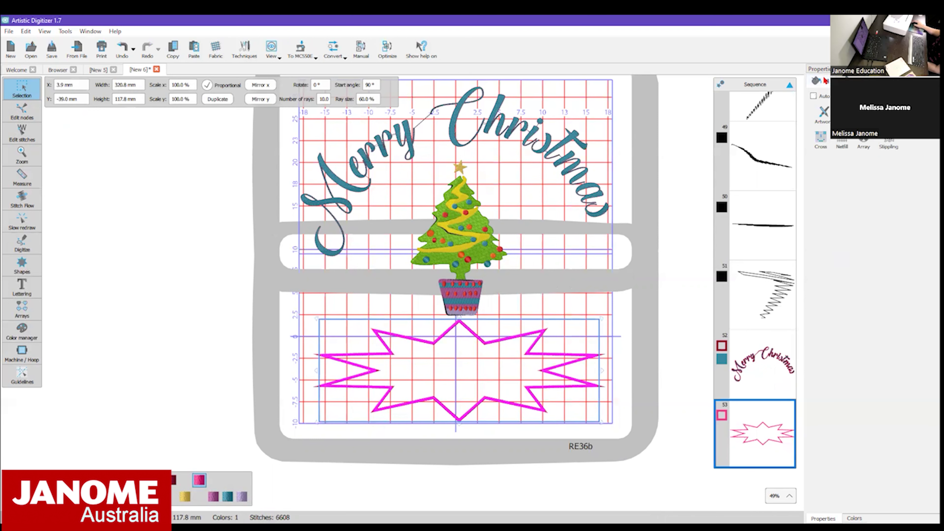
left_click(894, 148)
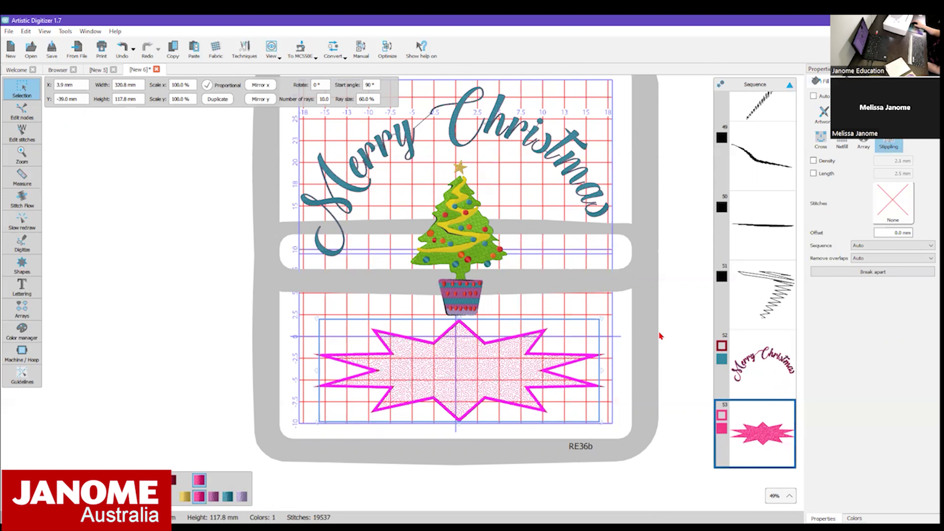
scroll(475, 416, "up", 3)
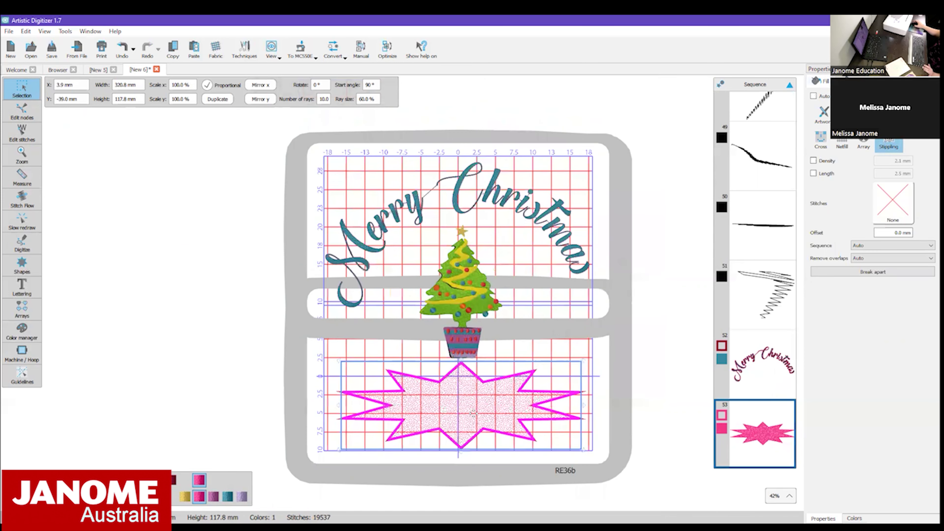
scroll(468, 412, "up", 3)
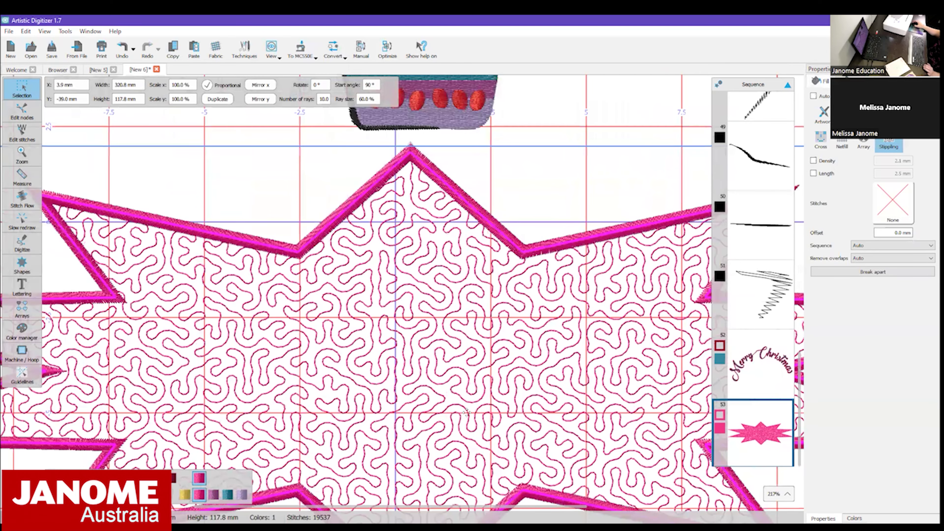
scroll(467, 412, "down", 3)
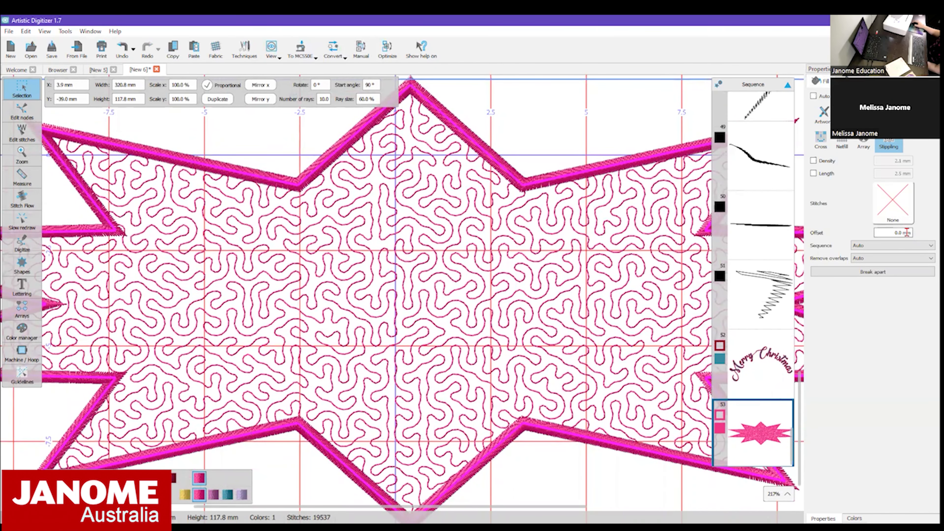
left_click(814, 160)
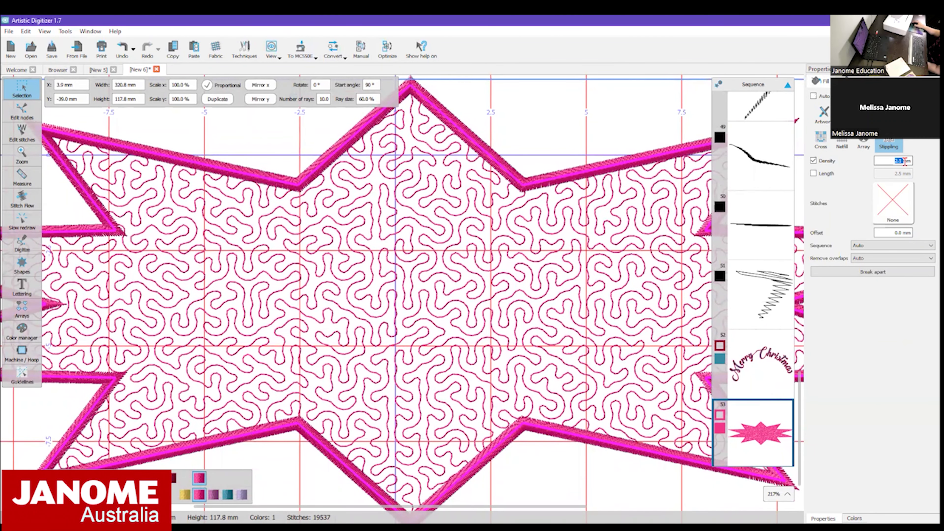
key("Up")
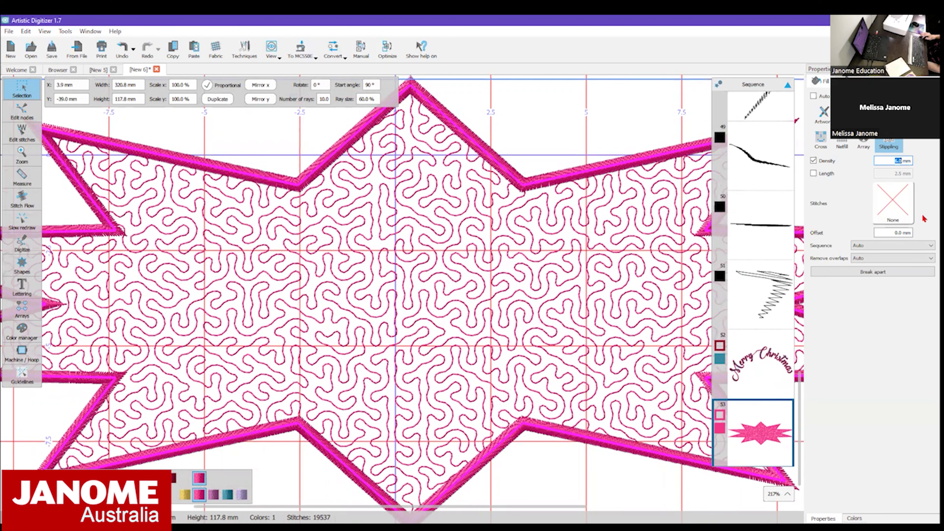
key("Return")
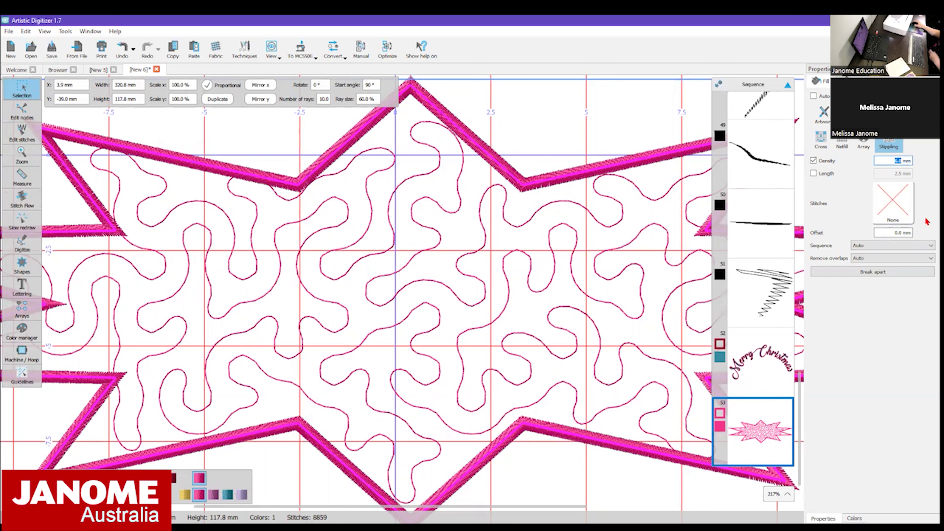
Step: Try a 3.0 mm stippling density, then switch the star to a dense regular fill
type("3")
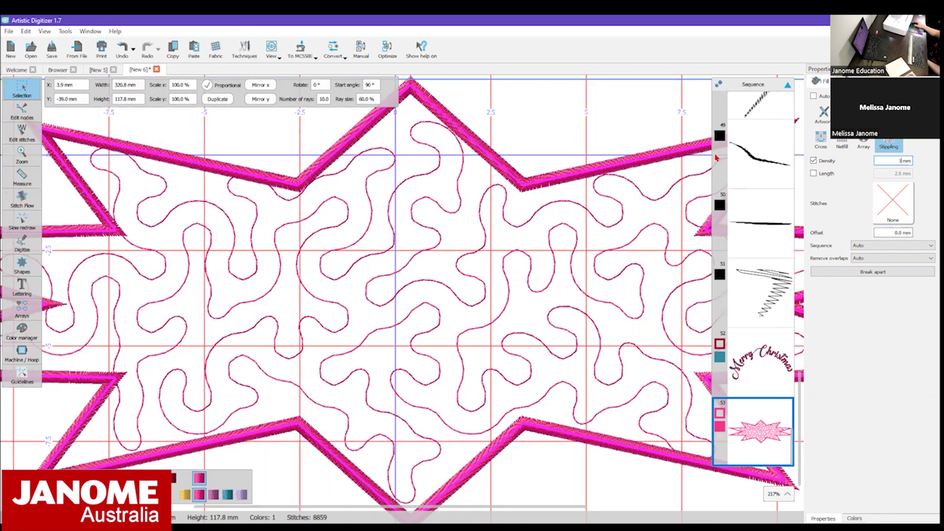
left_click(552, 143)
left_click(574, 251)
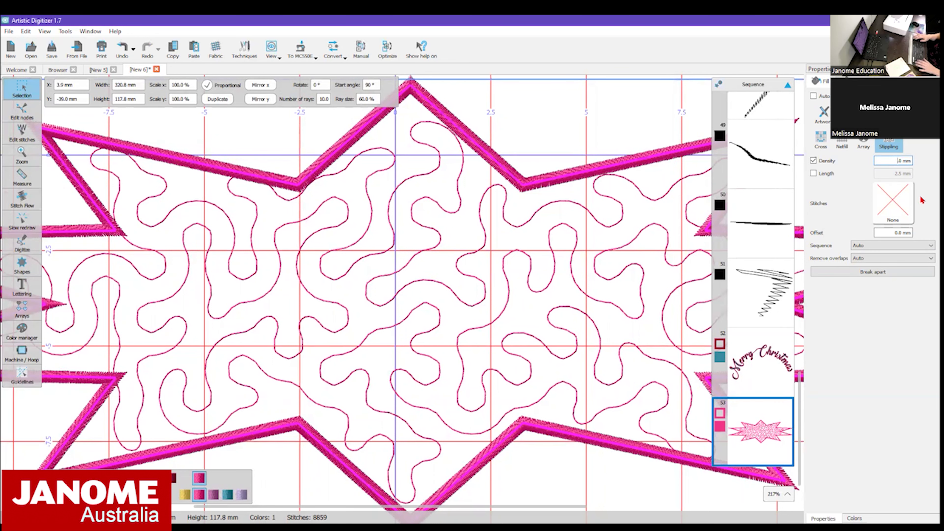
left_click(904, 284)
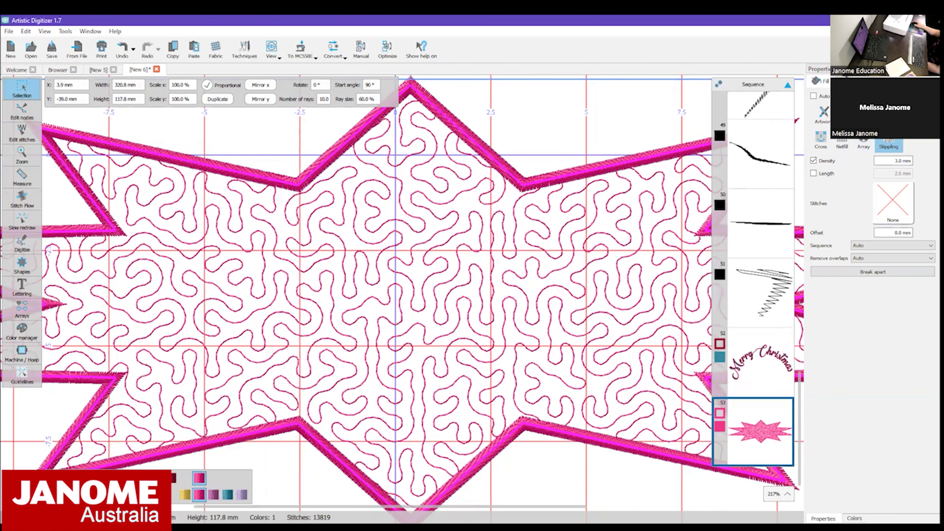
left_click(843, 113)
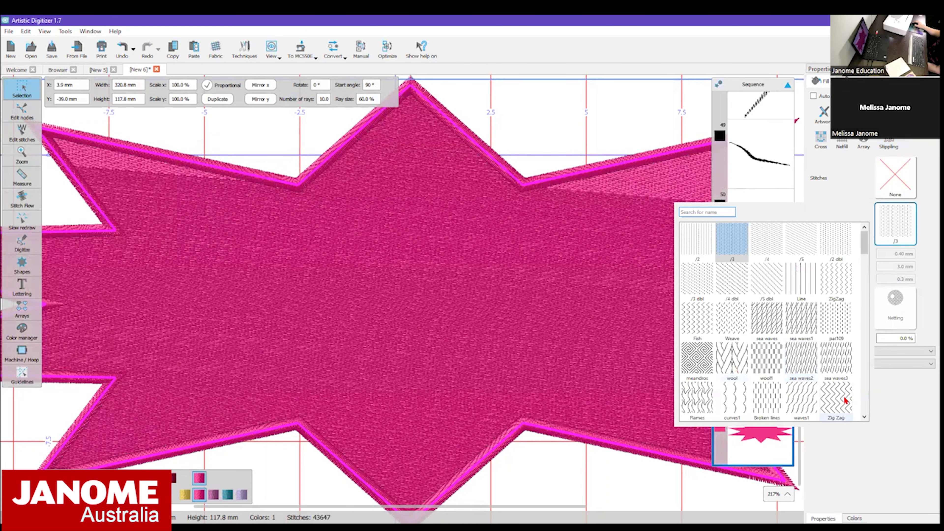
Step: Try a Zig Zag fill on the star, then settle on a Cross crosshatch fill
left_click(842, 399)
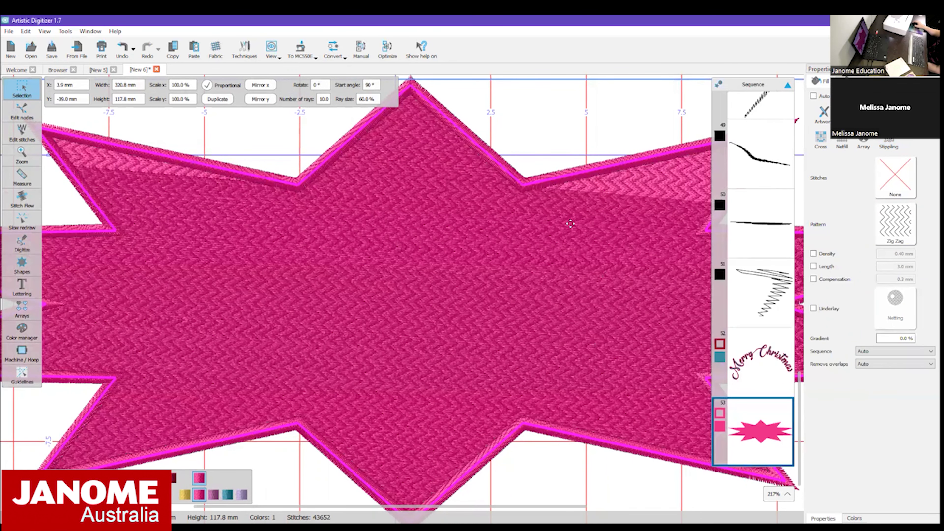
left_click(829, 139)
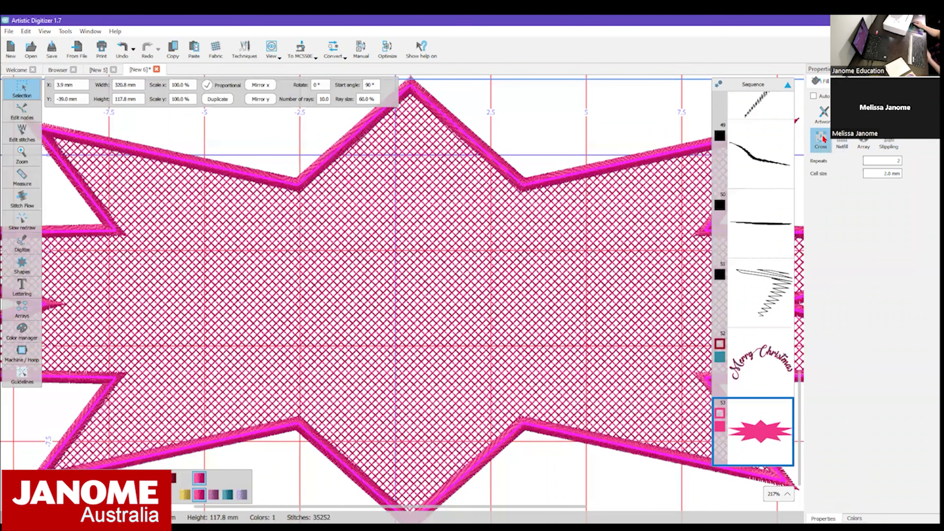
left_click(29, 285)
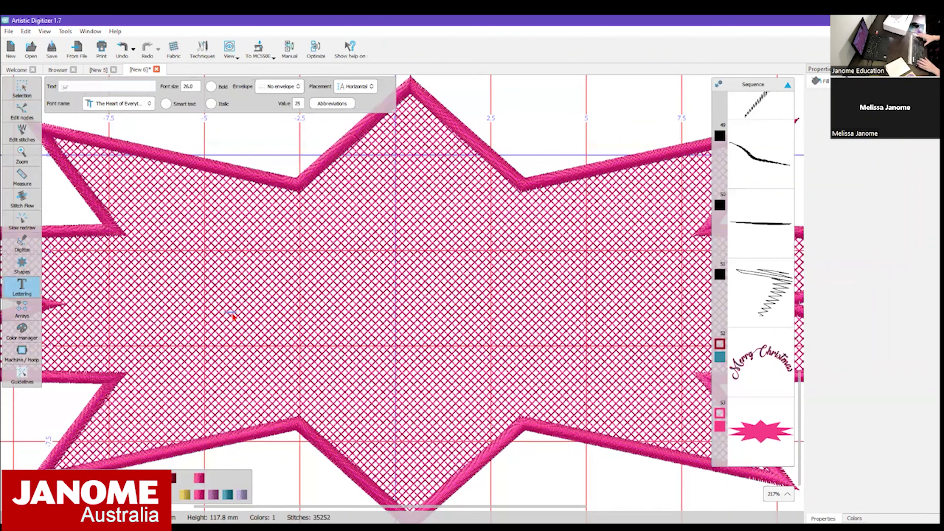
Step: Finish typing the first-name lettering and set it in the Wide Latin font
type("athi")
key("Return")
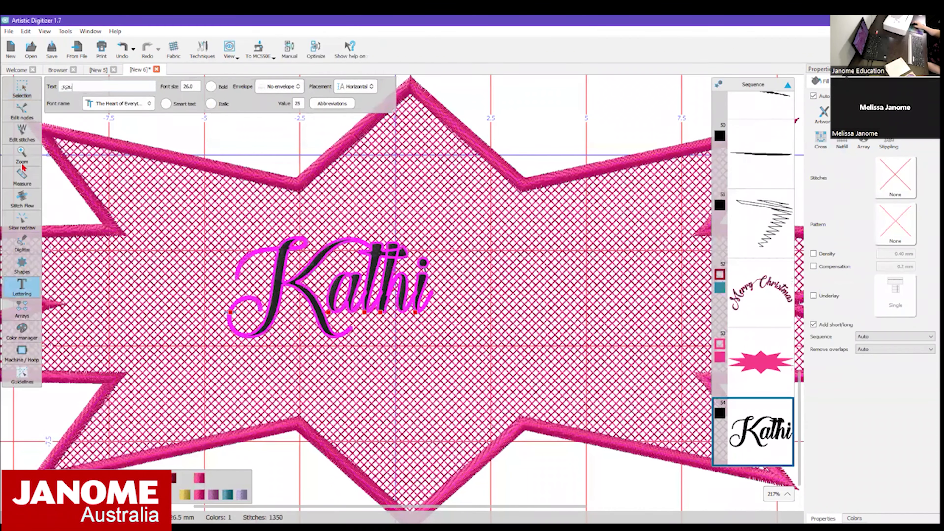
mouse_move(24, 96)
left_click(146, 105)
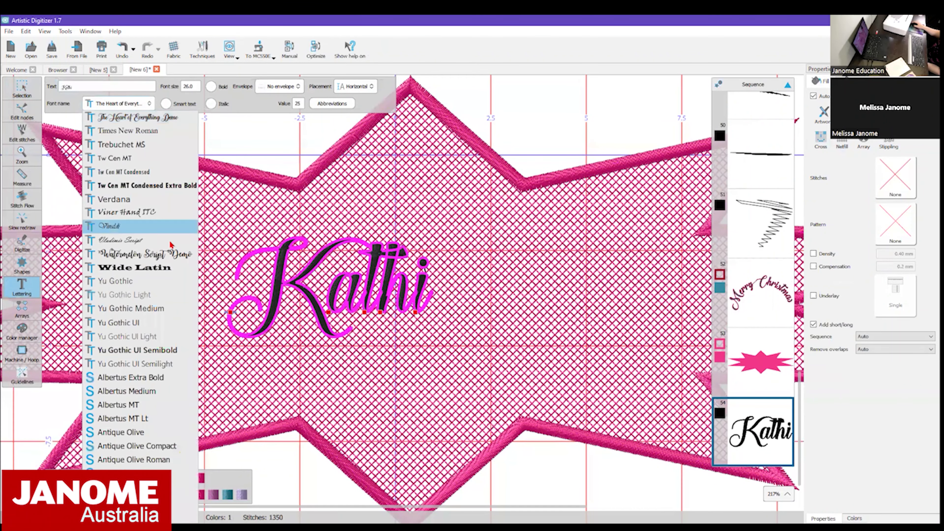
scroll(178, 207, "up", 1)
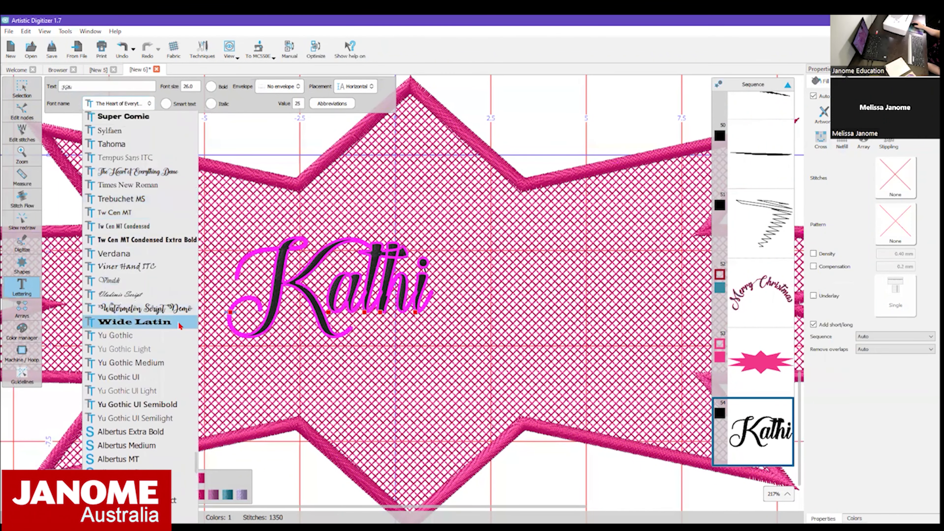
left_click(177, 322)
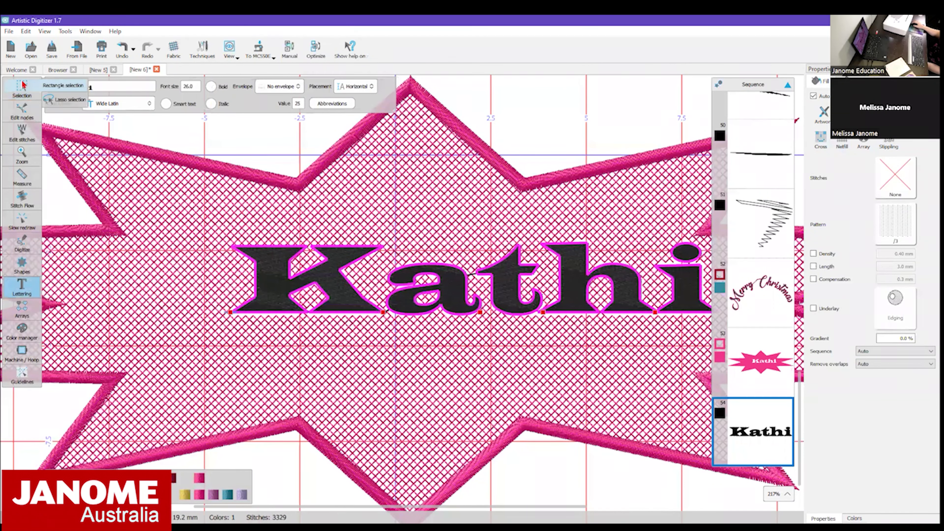
left_click(22, 85)
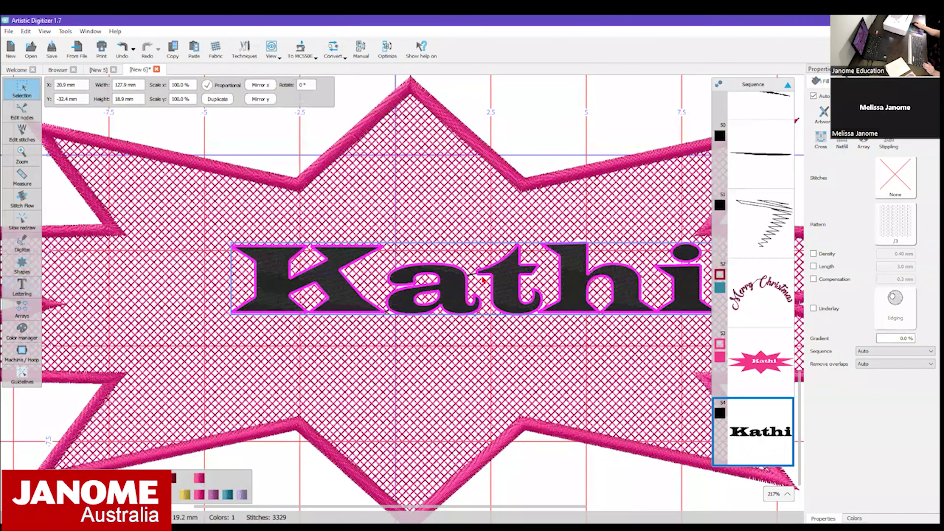
scroll(479, 274, "down", 3)
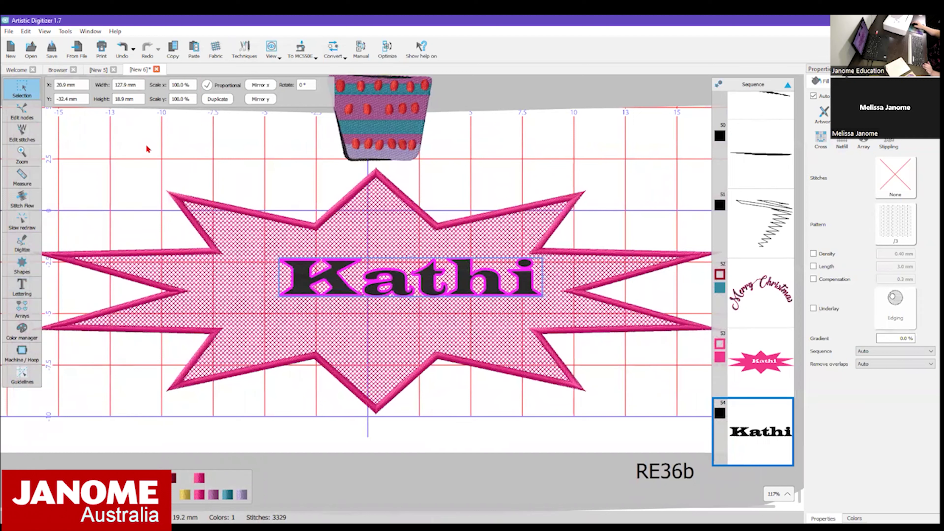
Step: Drag the black name lettering to the centre of the pink star and deselect it
left_click_drag(430, 278, 393, 290)
left_click(478, 168)
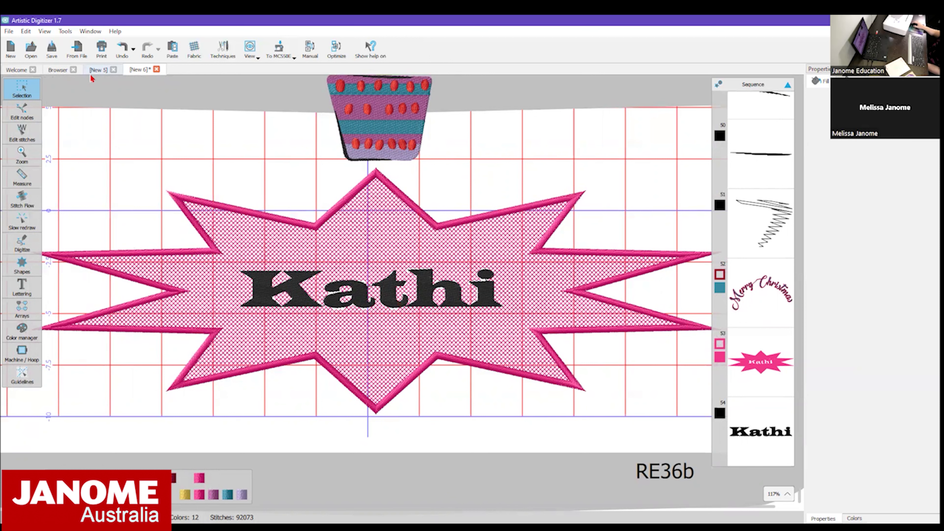
left_click(11, 275)
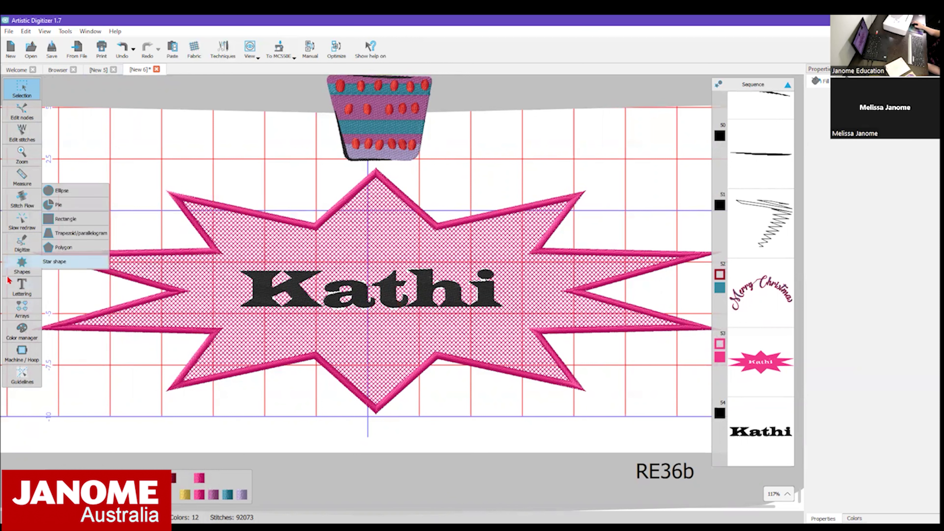
left_click(10, 282)
left_click(292, 276)
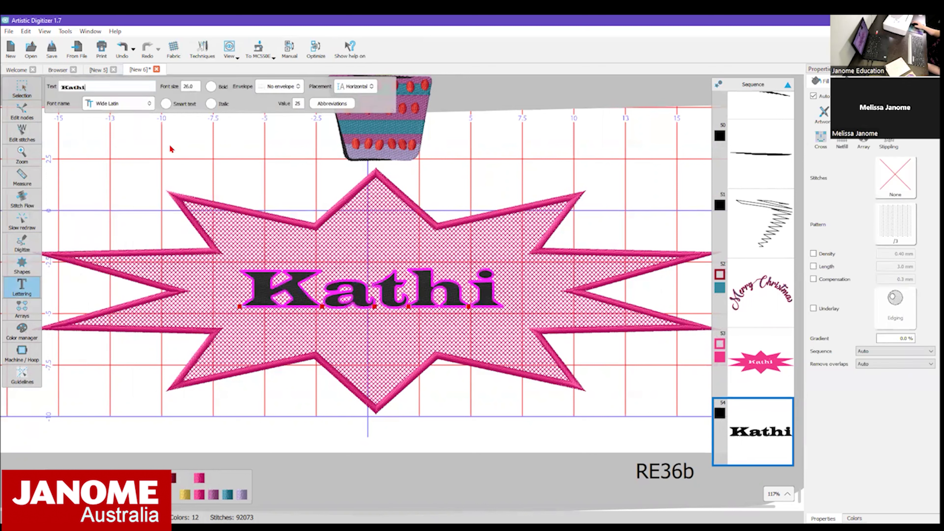
left_click(148, 103)
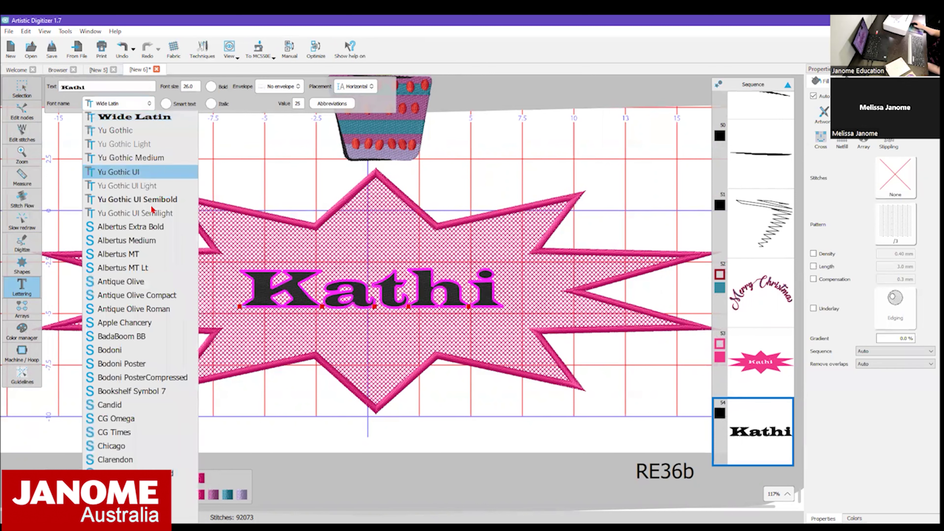
left_click_drag(196, 468, 197, 236)
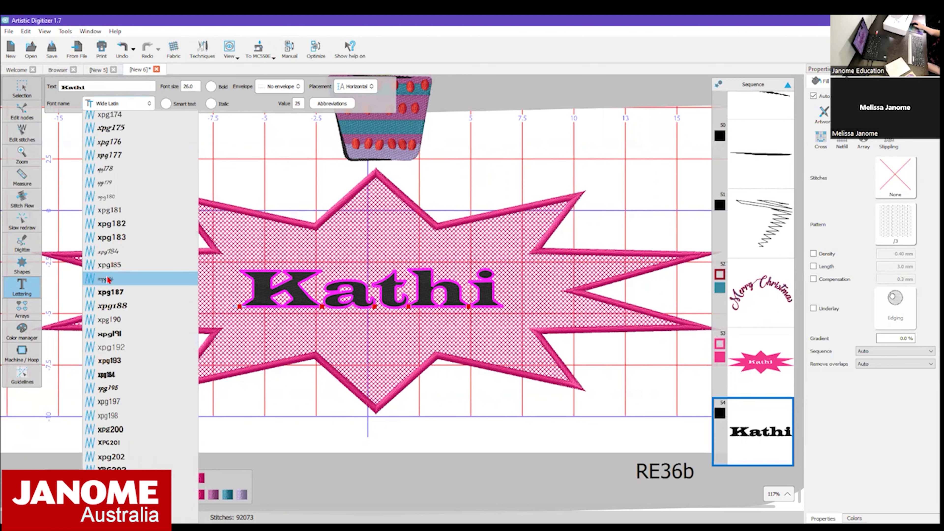
scroll(177, 300, "down", 3)
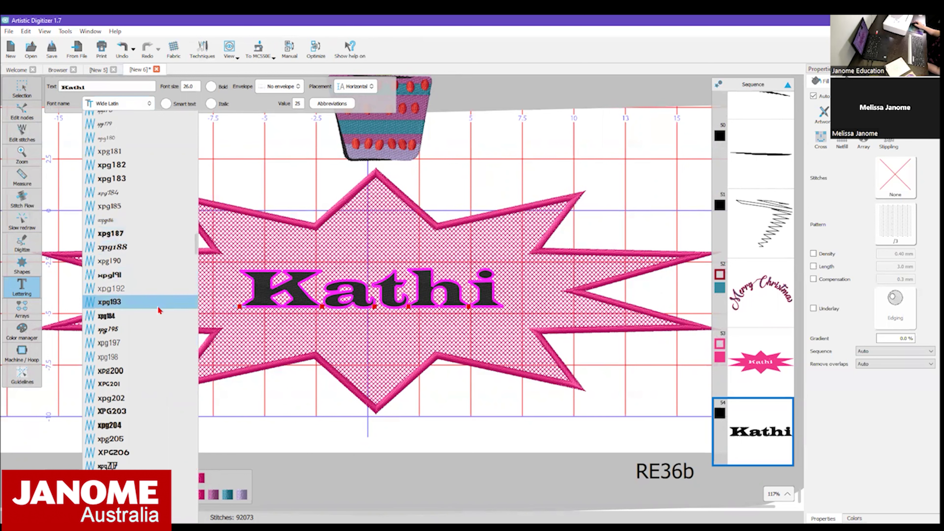
scroll(112, 290, "up", 15)
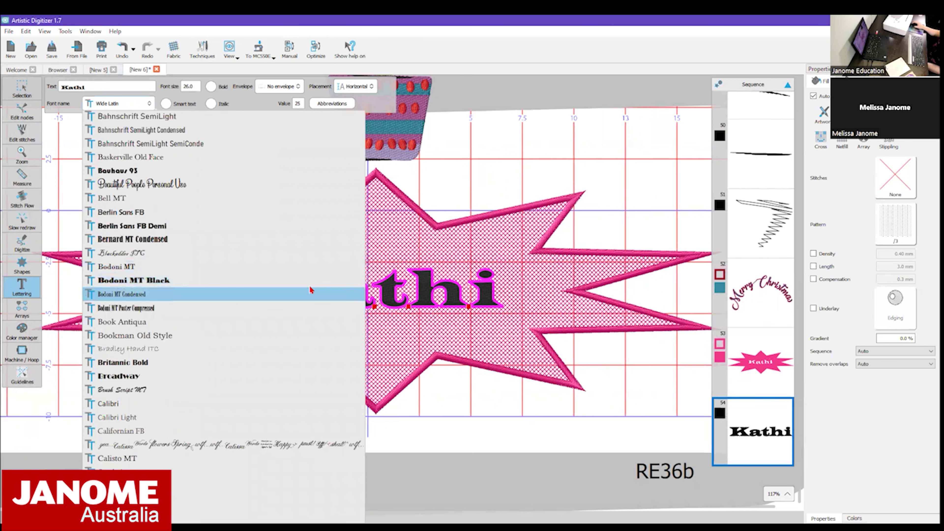
left_click_drag(365, 315, 370, 476)
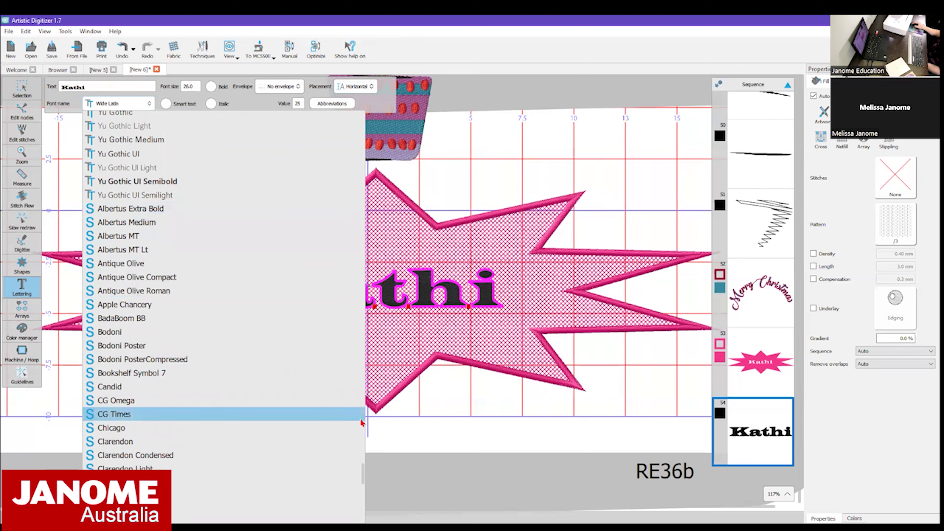
left_click_drag(363, 474, 356, 286)
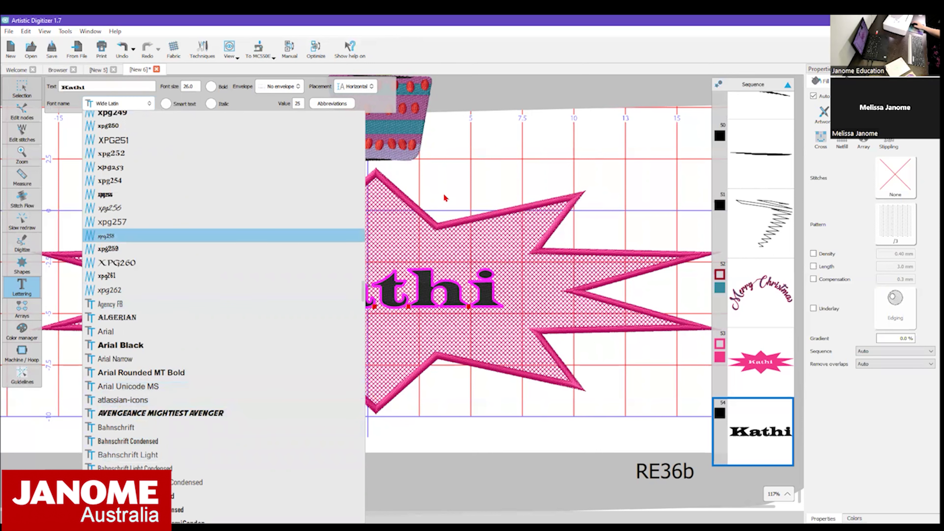
left_click(451, 185)
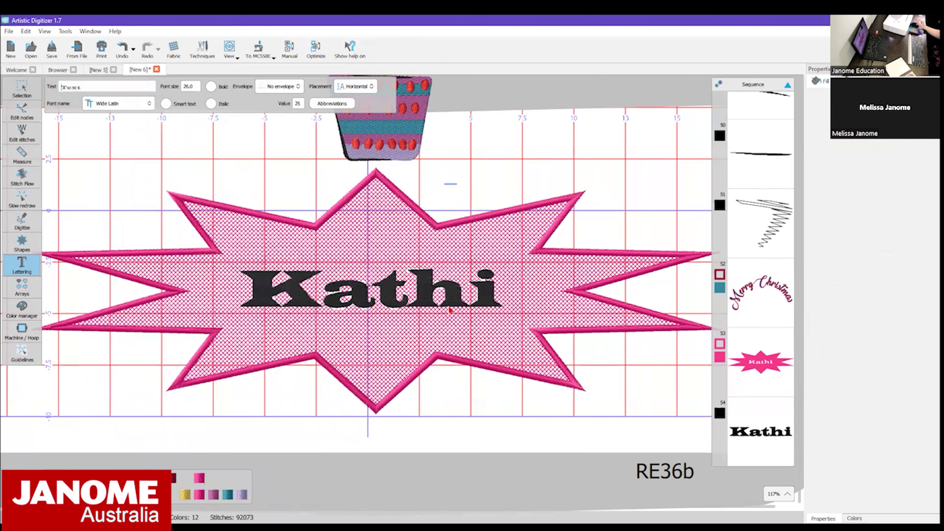
scroll(556, 279, "up", 5)
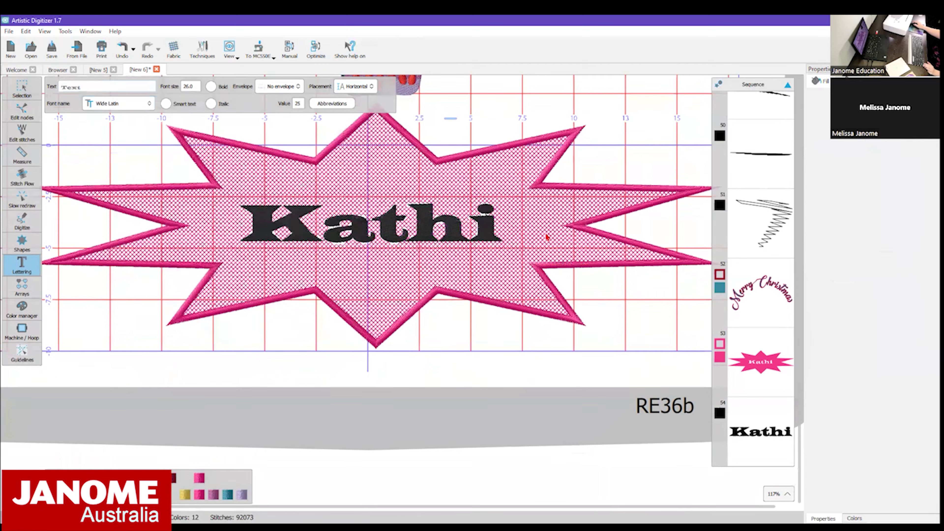
scroll(546, 235, "down", 3)
scroll(545, 235, "up", 3)
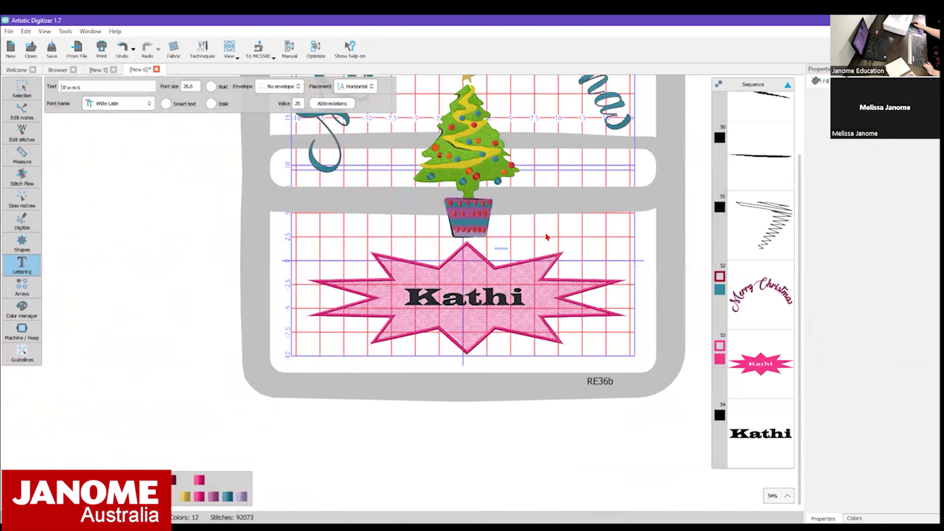
scroll(546, 235, "up", 2)
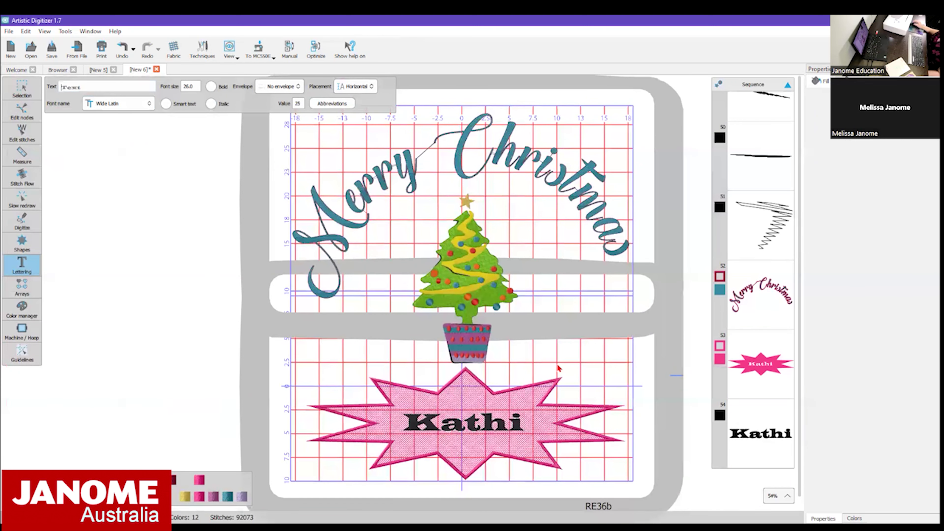
left_click(23, 195)
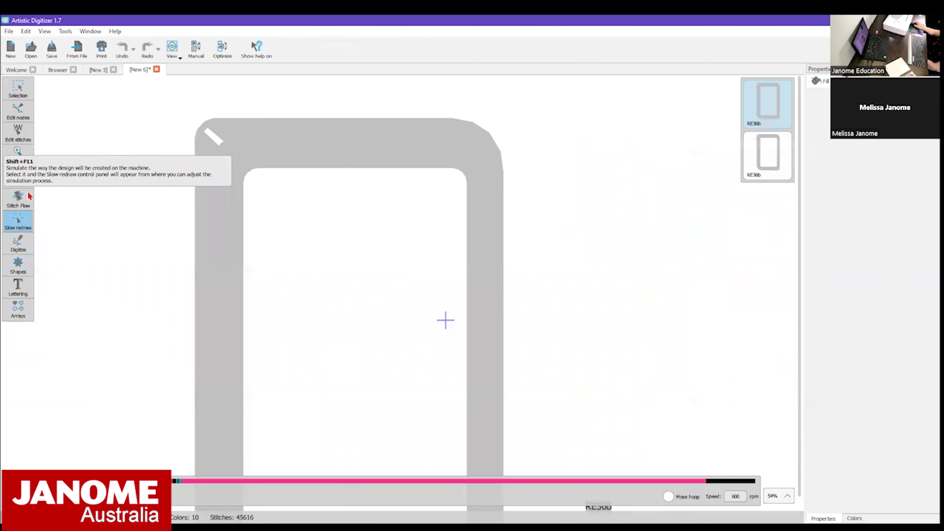
Step: Zoom the empty RE36b hoop simulation view out and back in
scroll(412, 352, "down", 2)
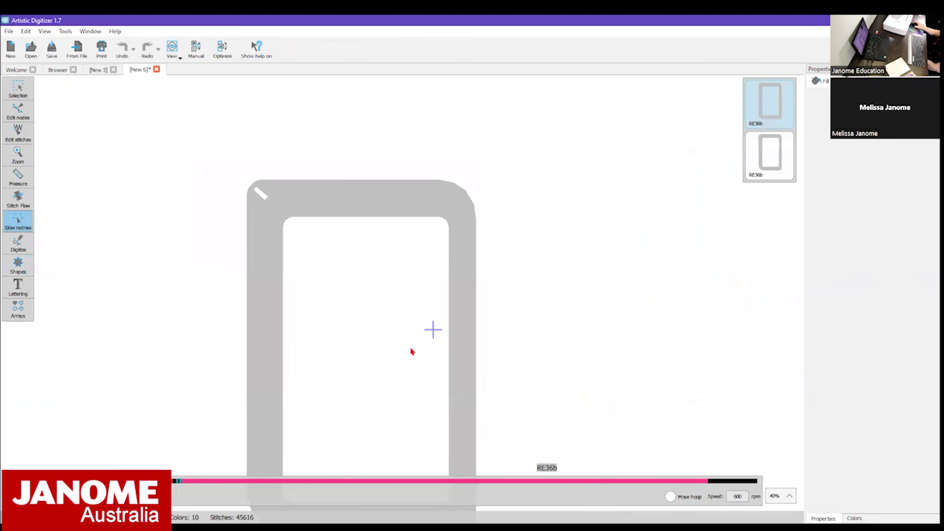
scroll(411, 349, "down", 1)
scroll(411, 351, "down", 1)
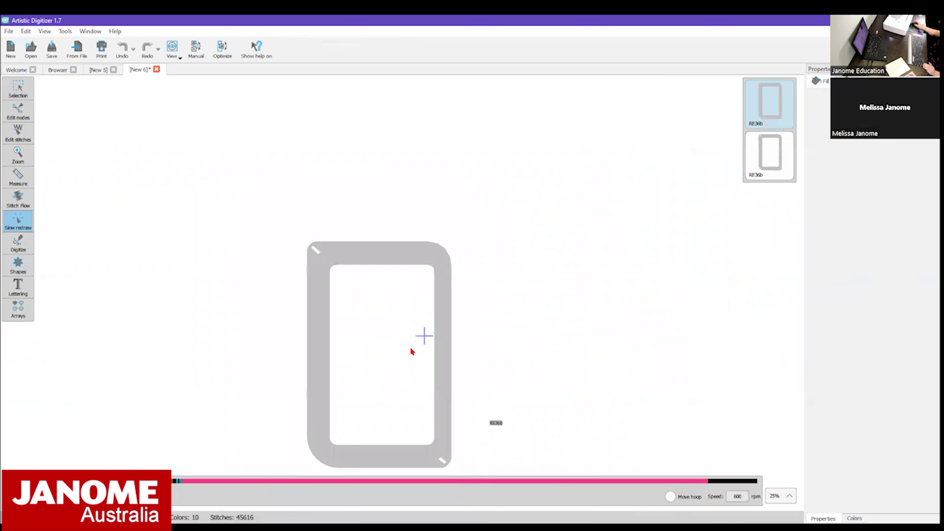
scroll(412, 351, "up", 1)
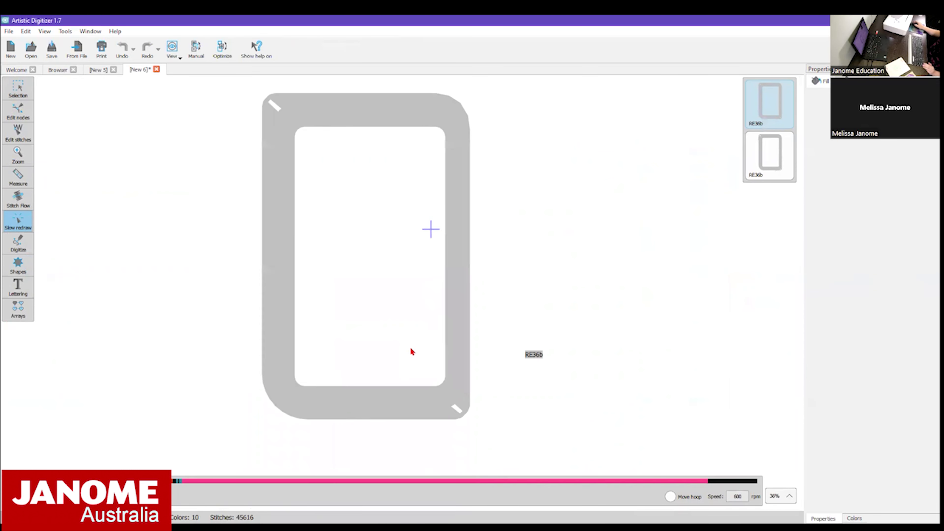